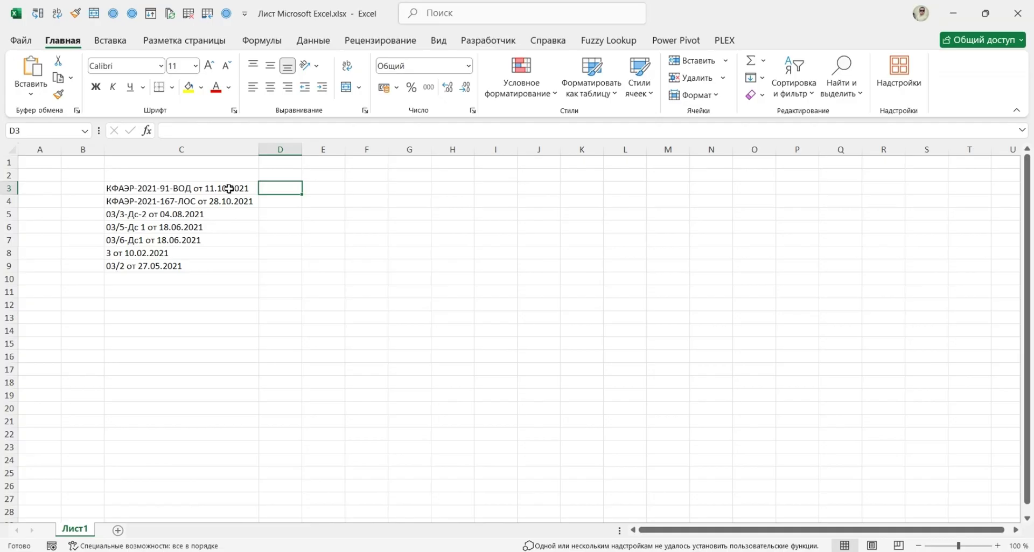
Copy КФАЭР-2021-91-ВОД out of C3 into D3, Flash Fill down to D9, and autofit column D
left_click(223, 190)
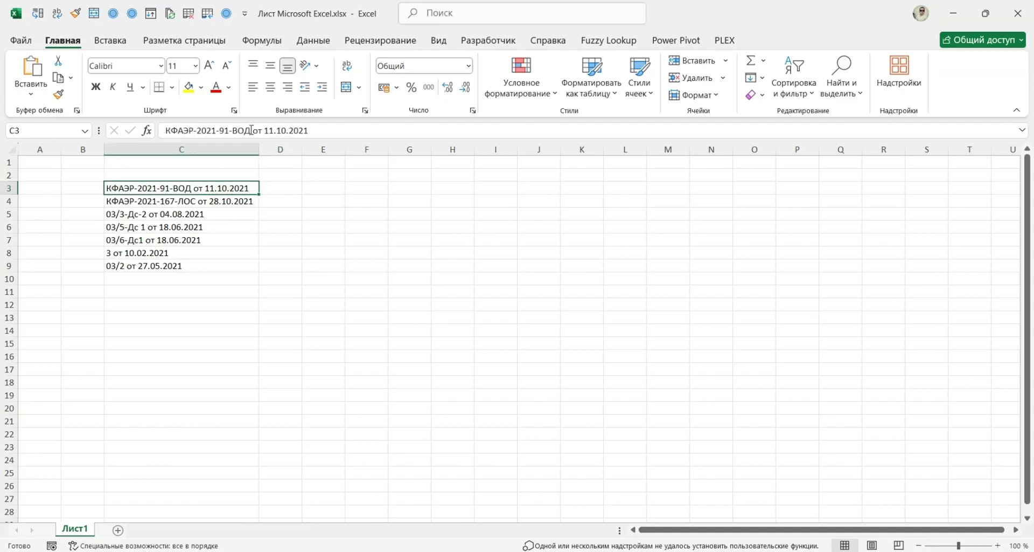
left_click_drag(251, 130, 148, 130)
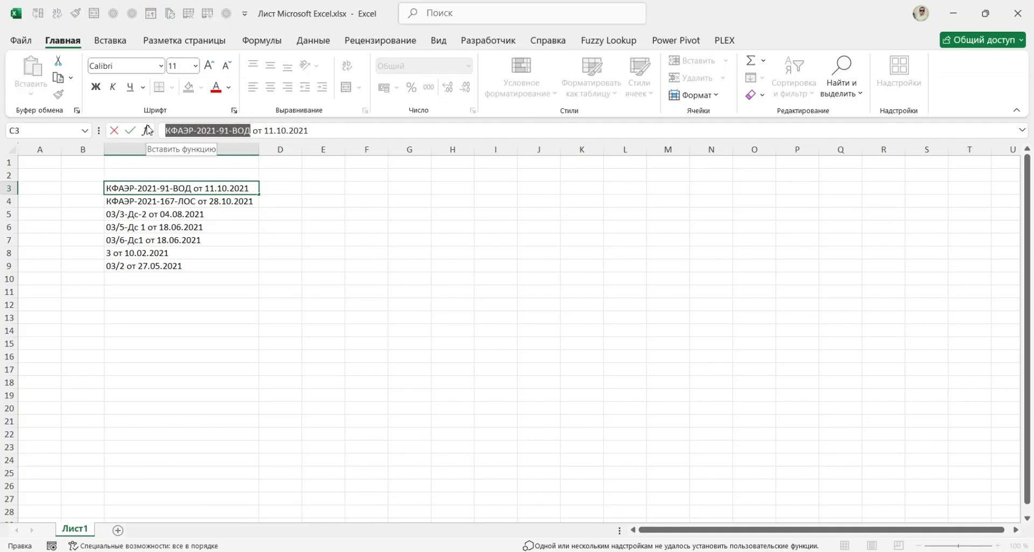
key("ctrl+c")
key("Tab")
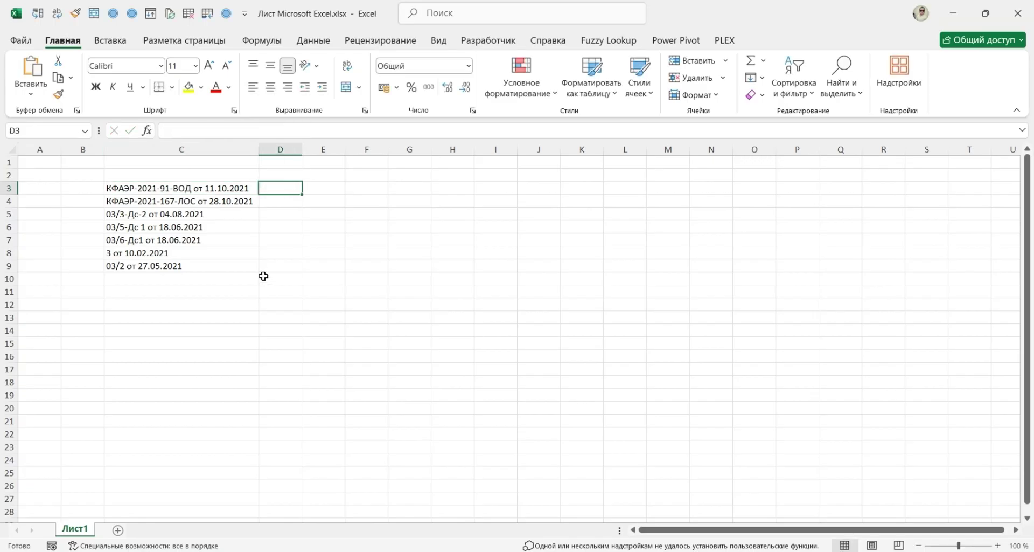
key("ctrl+v")
key("ctrl+e")
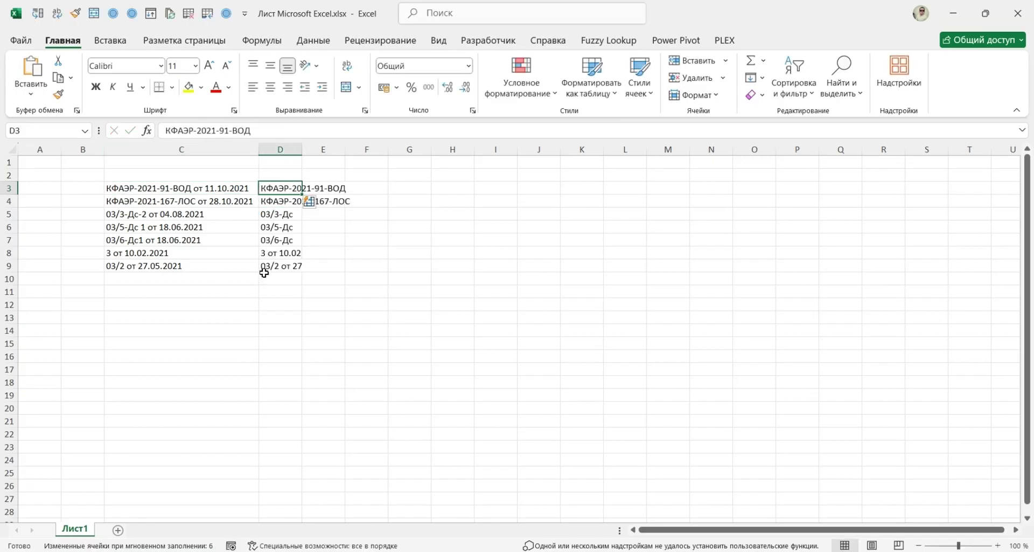
double_click(302, 149)
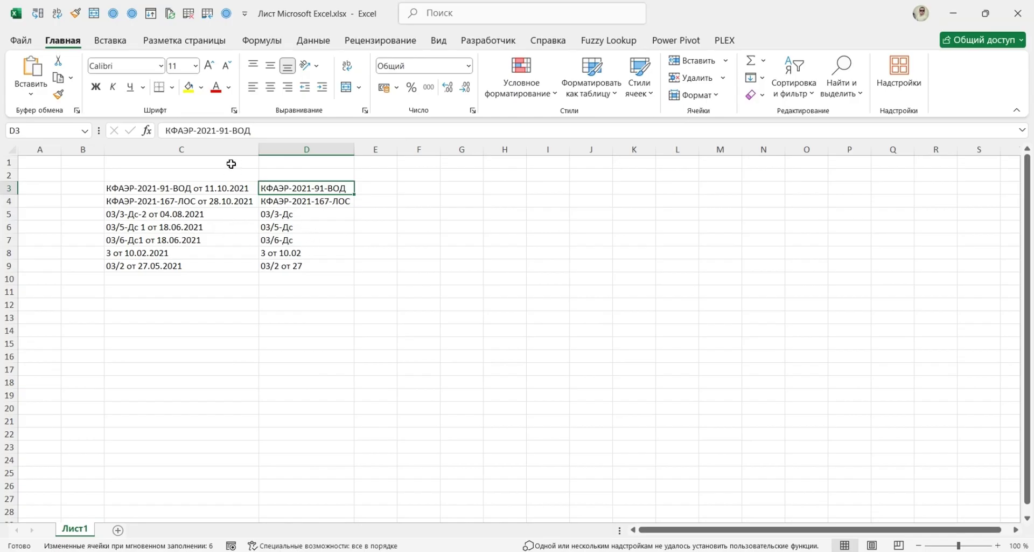
Correct the truncated numbers in D5, D6 and D7 to 03/3-Дс-2, 03/5-Дс 1 and 03/6-Дс1
left_click(293, 214)
left_click(148, 215)
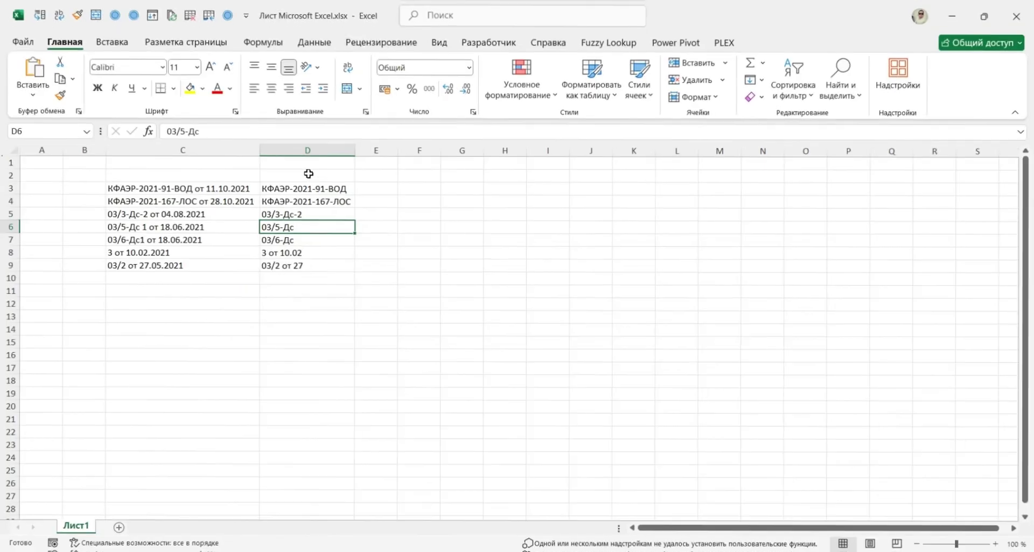
left_click(221, 130)
type("1")
key("Return")
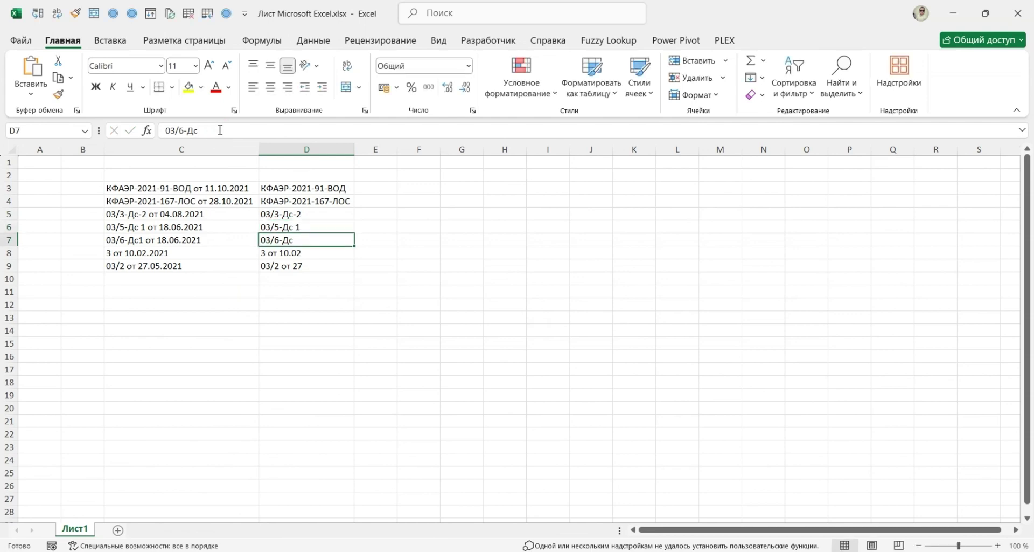
left_click(216, 130)
type("1")
key("Return")
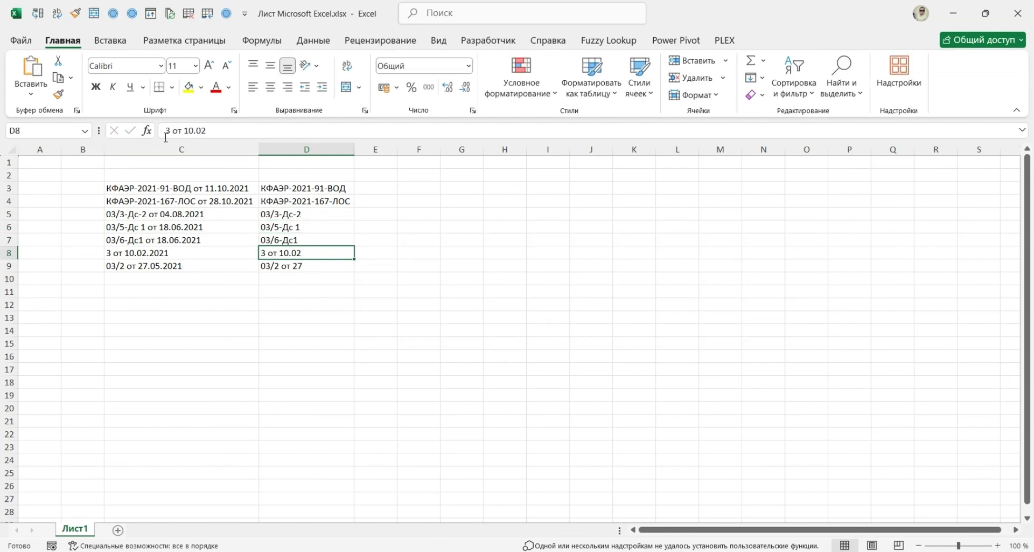
Delete the leftover date text from D8 and D9, keeping only 3 and 03/2
left_click_drag(171, 131, 212, 131)
key("Delete")
key("Return")
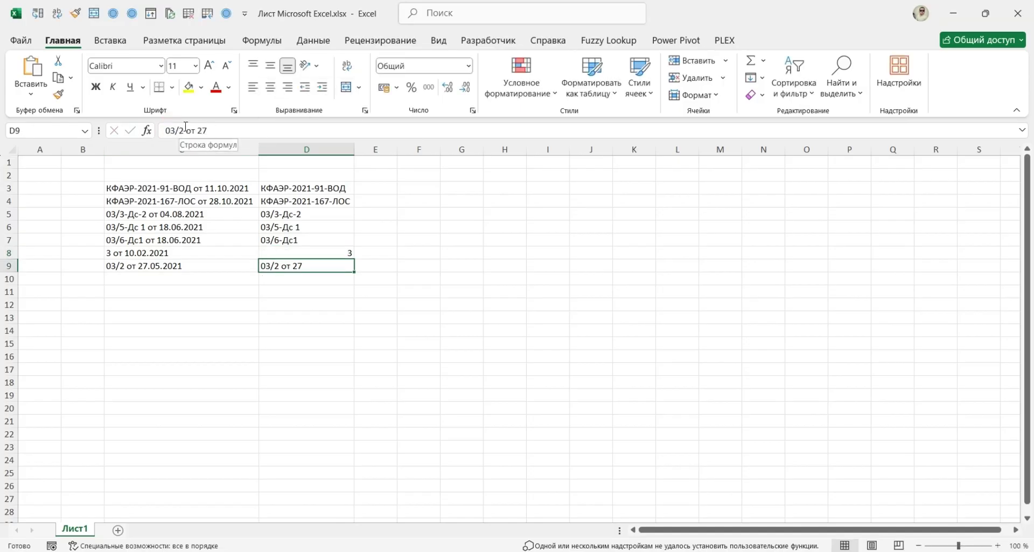
left_click_drag(184, 131, 303, 130)
key("Delete")
key("Return")
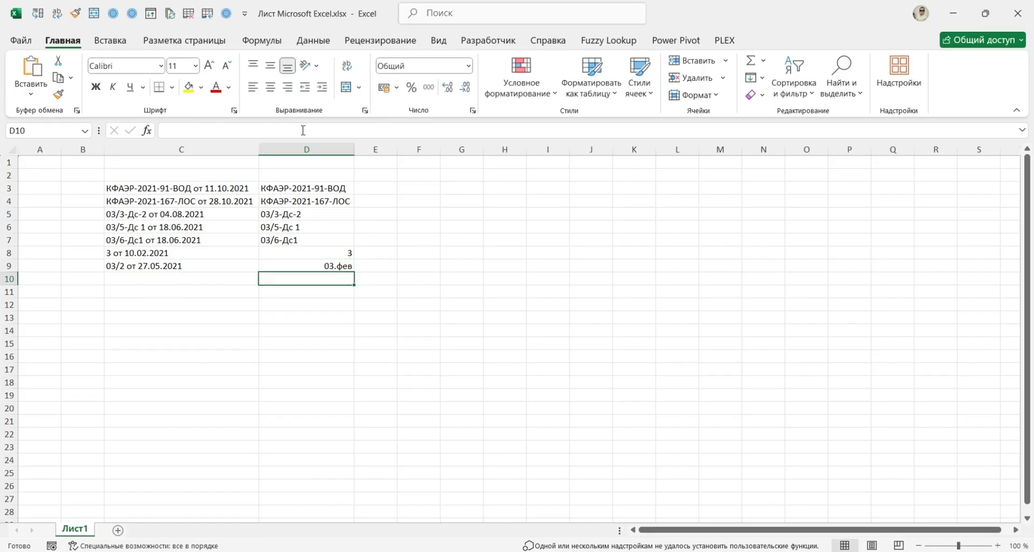
Set cell D9 to the Текстовый number format and enter 03/2 in it again
left_click(342, 271)
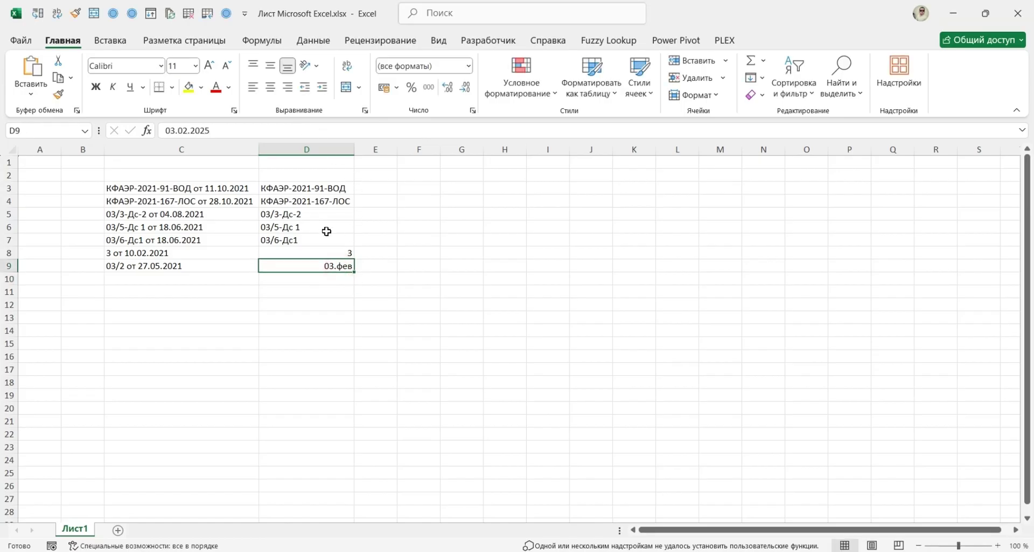
left_click(468, 66)
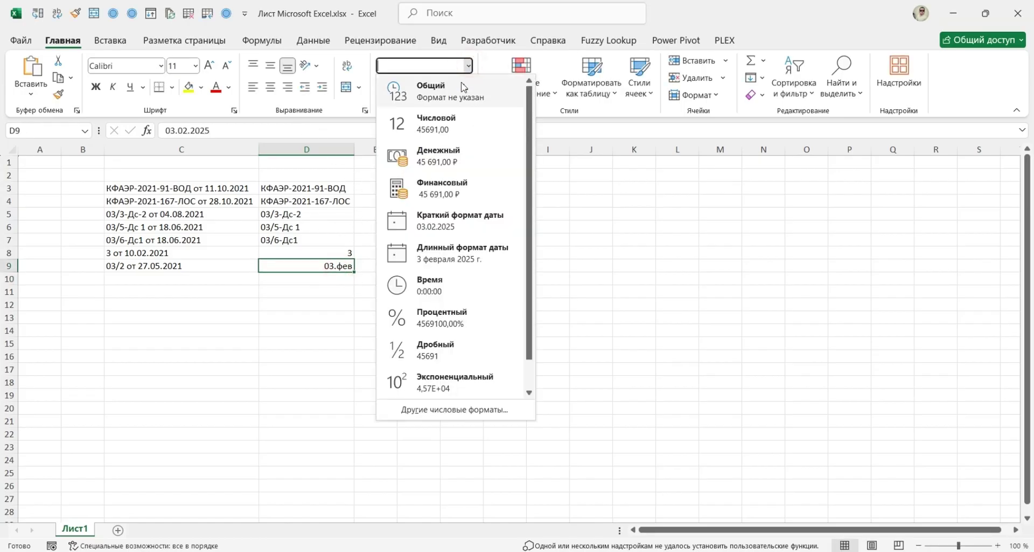
left_click(459, 86)
left_click(468, 65)
scroll(453, 253, "down", 1)
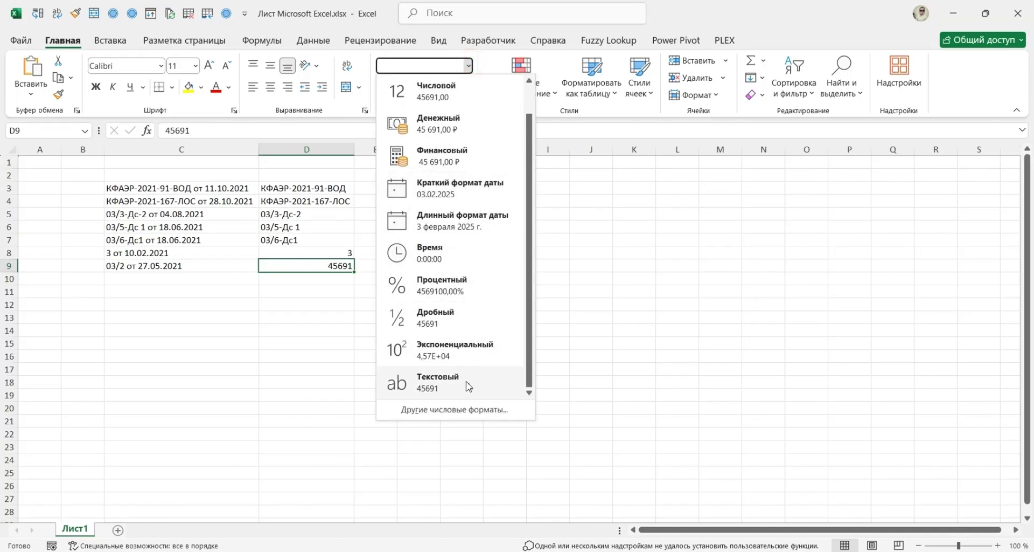
left_click(463, 387)
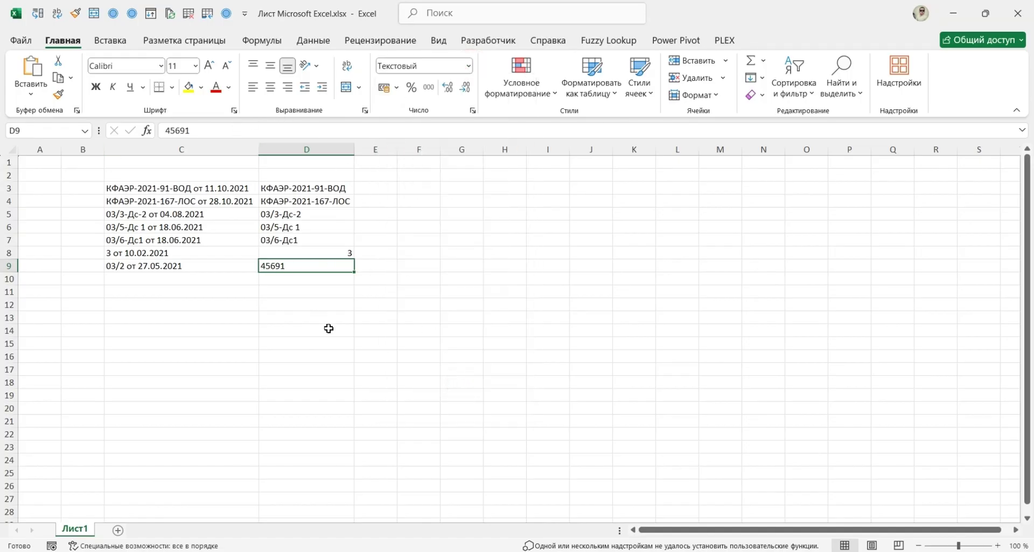
type("03/2")
key("Return")
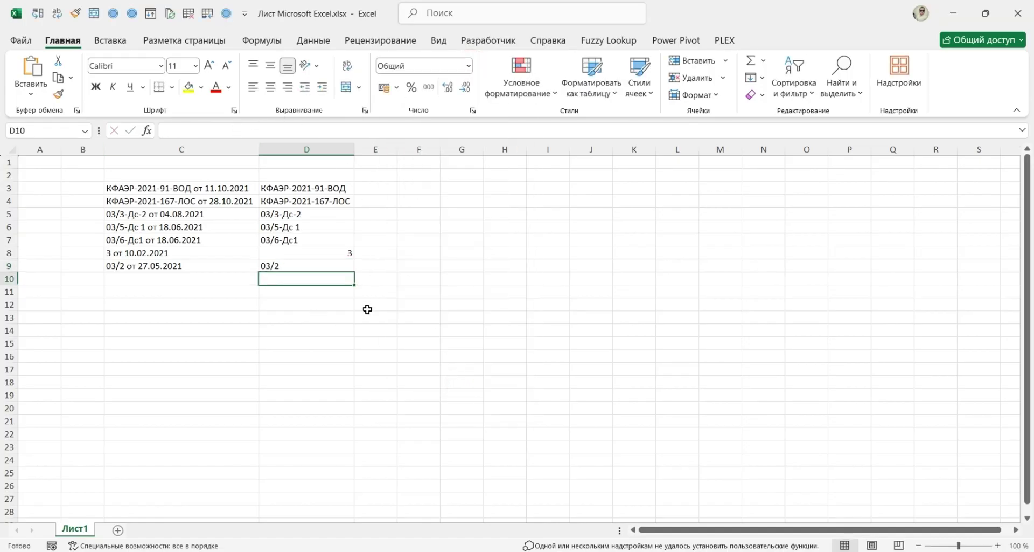
Enter the heading РУЧНОЙ СТИЛЬ in cell D2, above the extracted numbers
left_click(314, 174)
type("РУЧНОЙ")
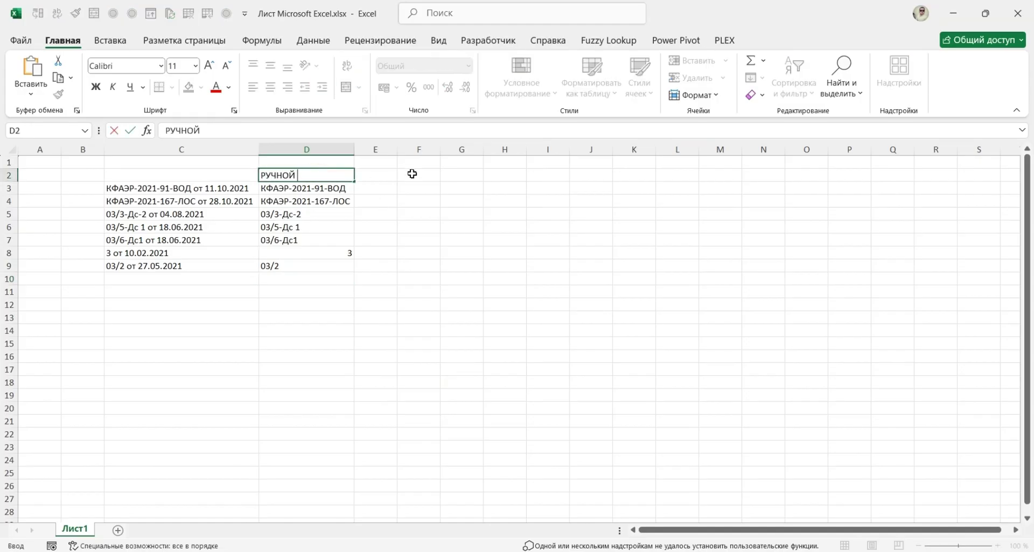
type(" СТИЛЬ")
key("Return")
key("Up")
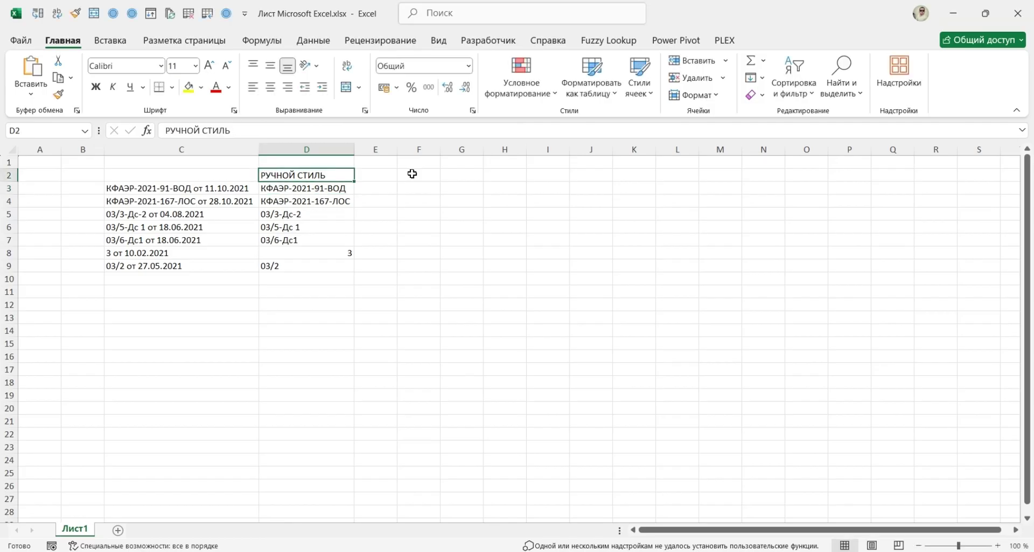
Fill the range D2:D9, including its heading, with the standard red colour
key("ctrl+shift+Down")
key("alt")
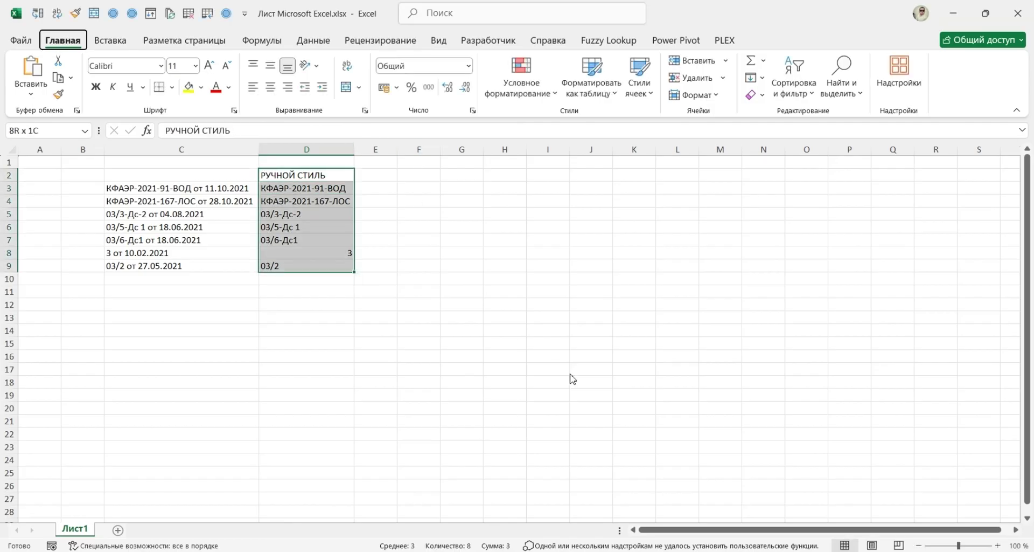
key("я")
key("з")
key("Down")
key("Down")
key("Down")
key("Down")
key("Down")
key("Down")
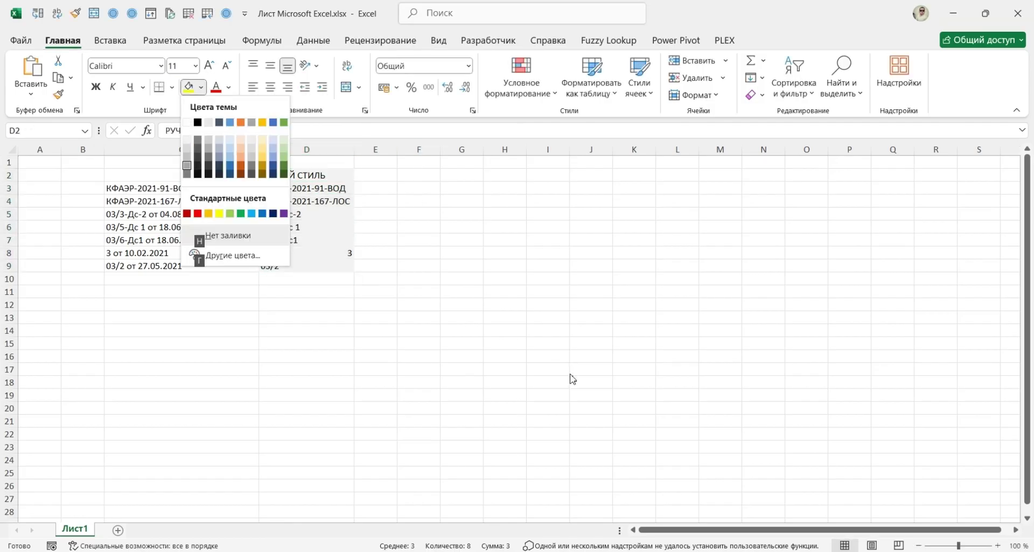
key("Return")
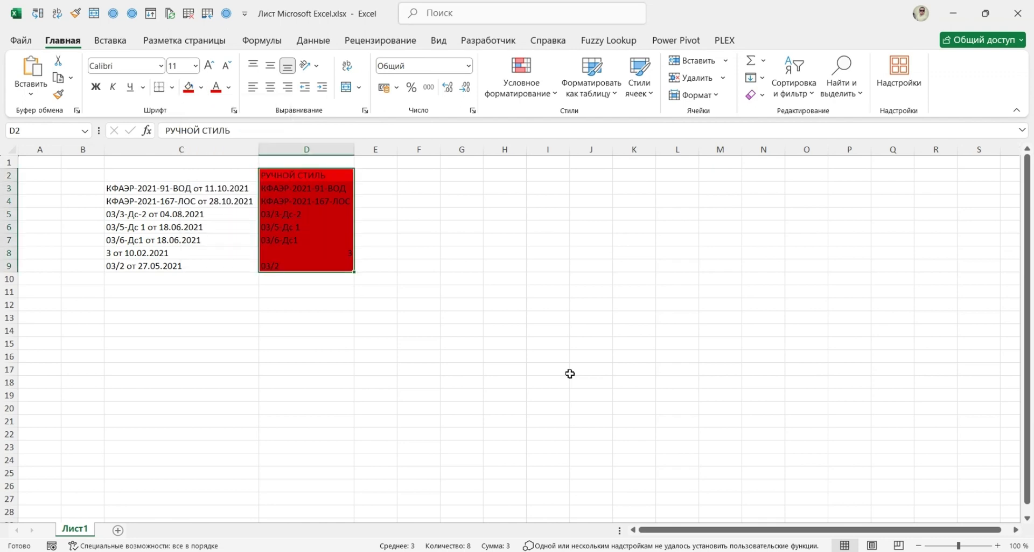
key("Right")
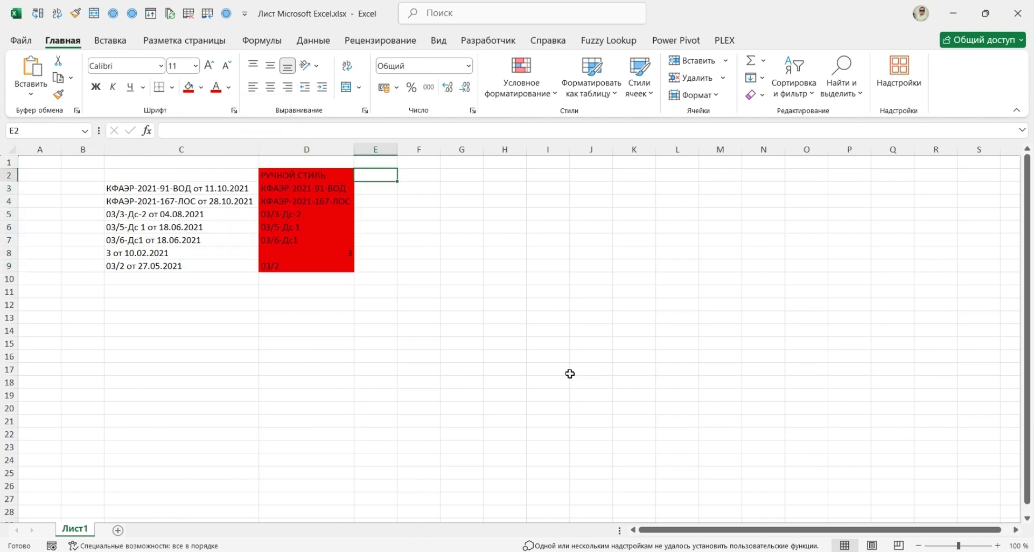
key("Left")
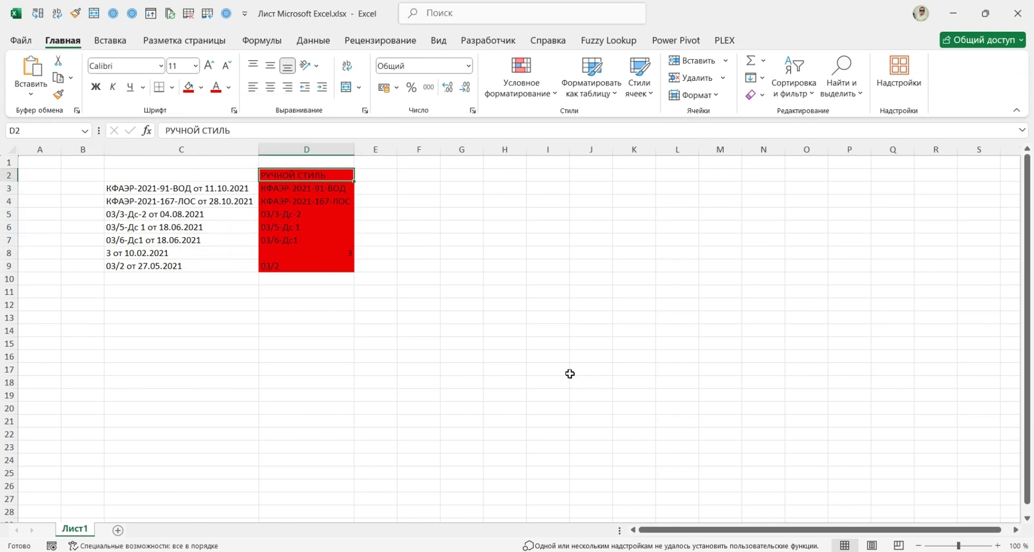
Begin a ПСТР formula in E3 with C3 as the text and 1 as the start position
key("Right")
key("Down")
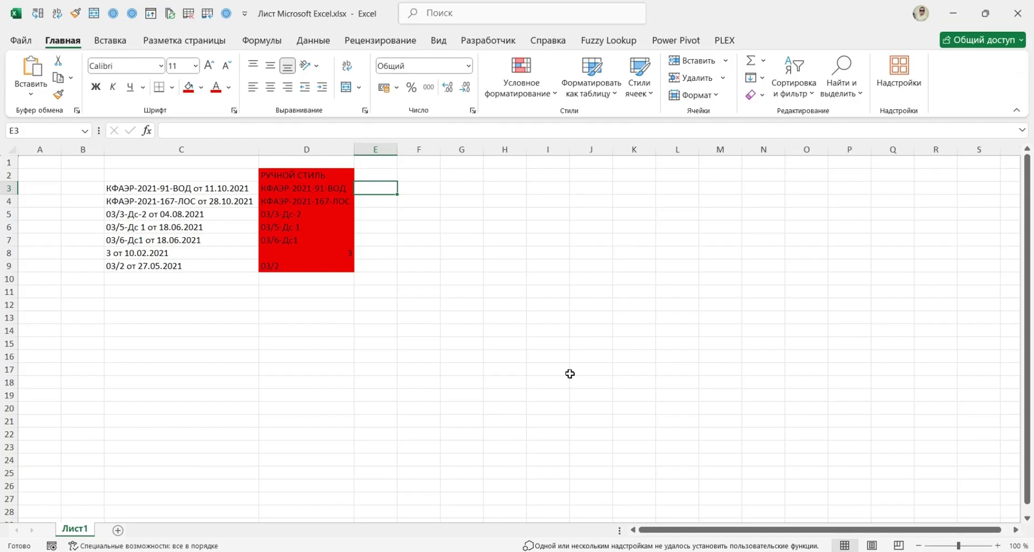
type("=")
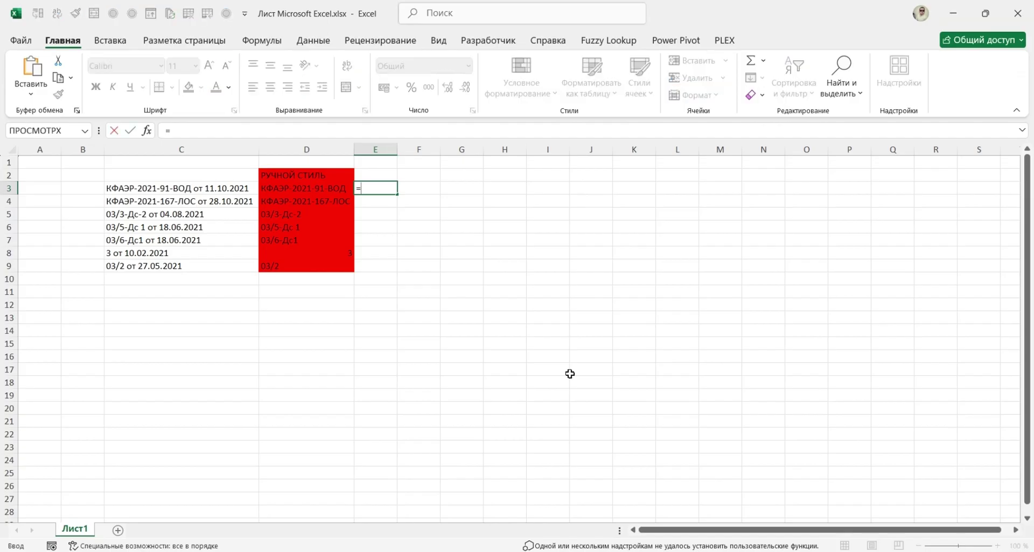
type("пстр")
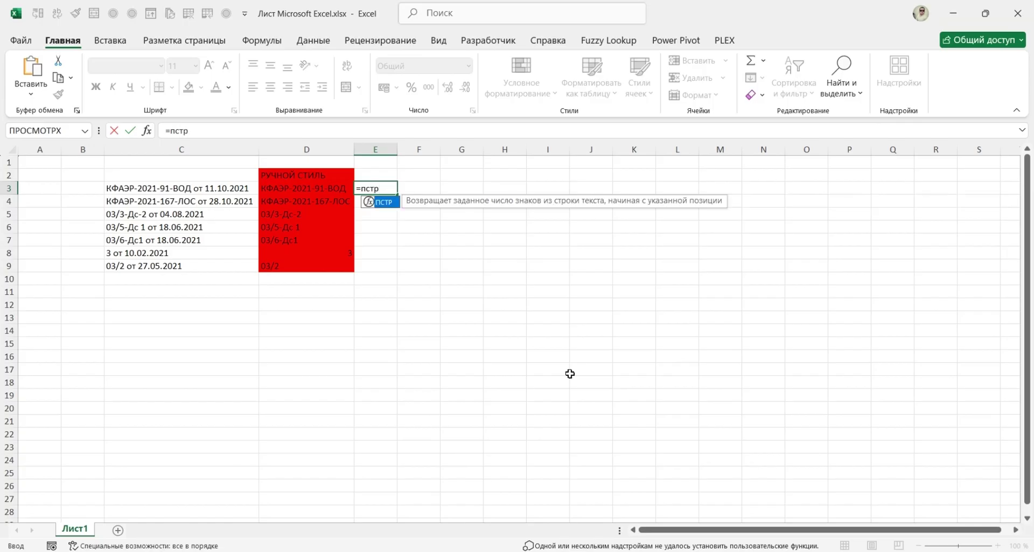
key("Tab")
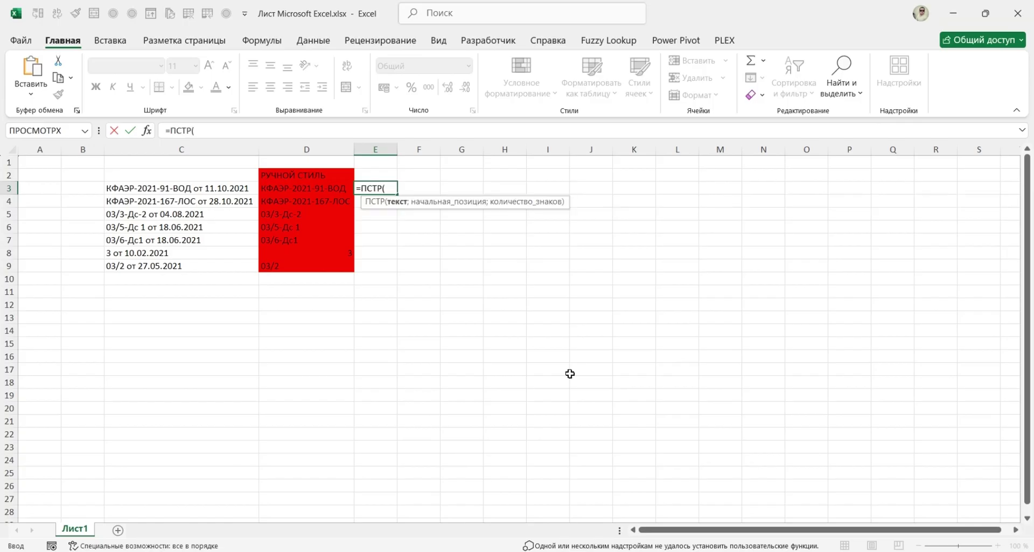
key("Left")
key("Left")
key("Left")
key("Right")
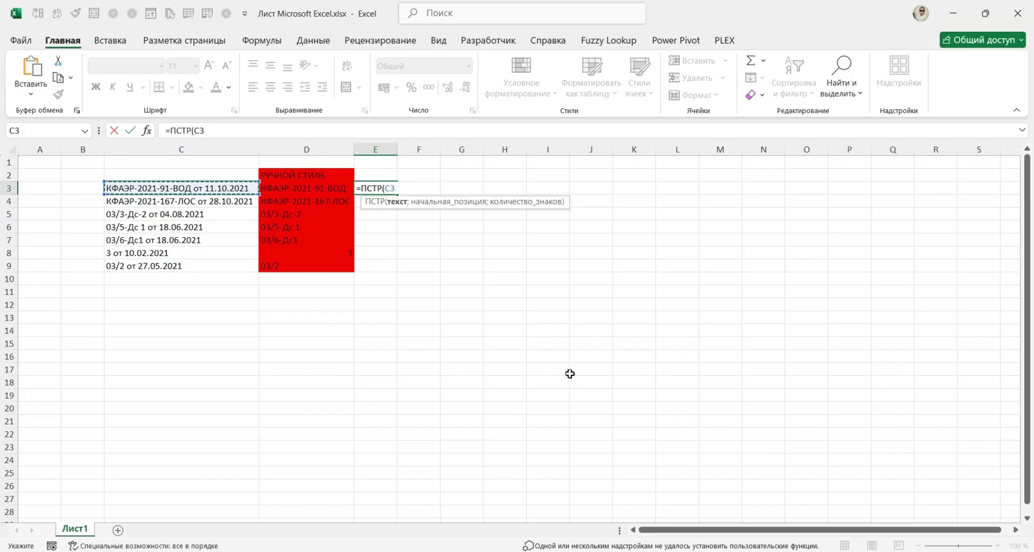
type(";")
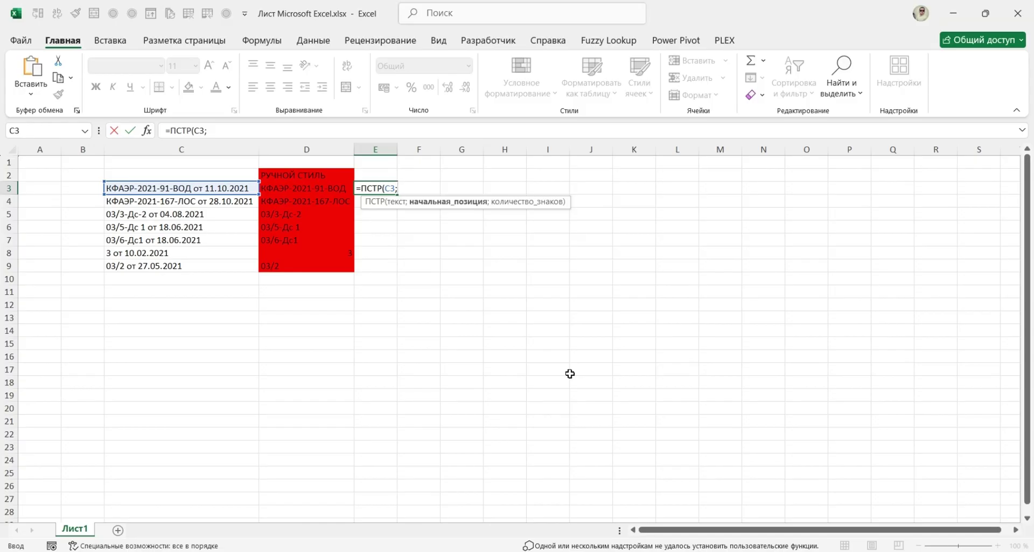
type("1;")
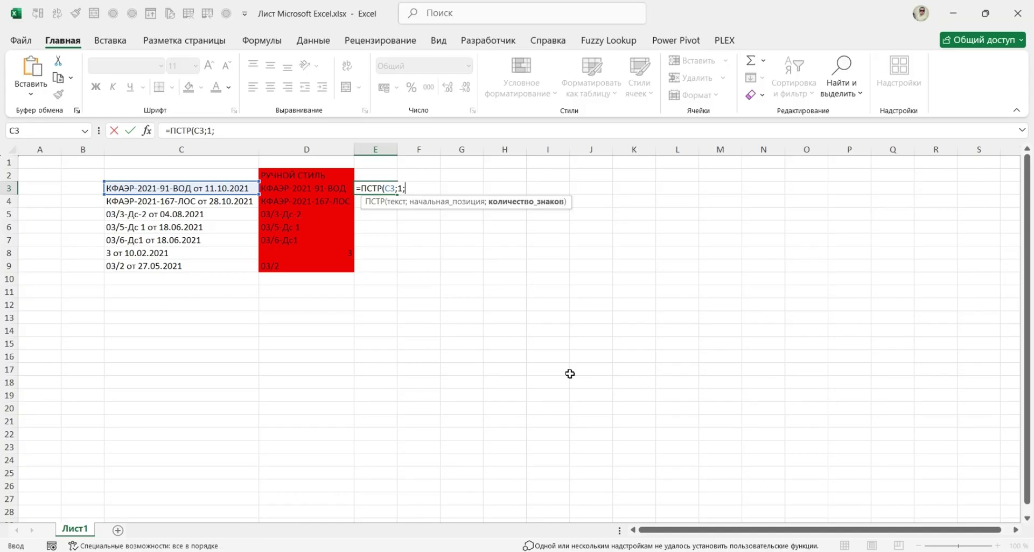
Add ПОИСК("от";C3) as the character-count argument of the ПСТР formula in E3
type("поиск")
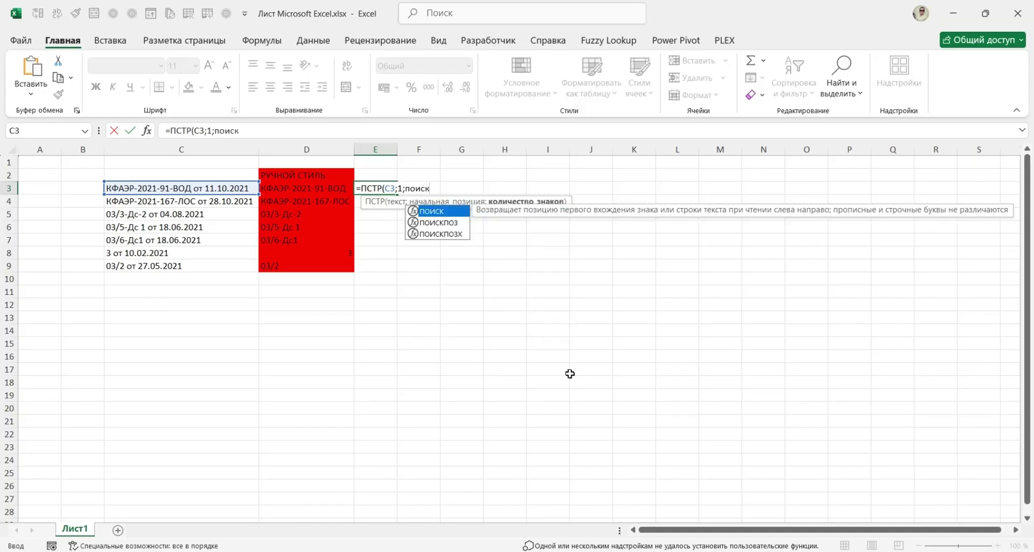
key("Tab")
type("\"")
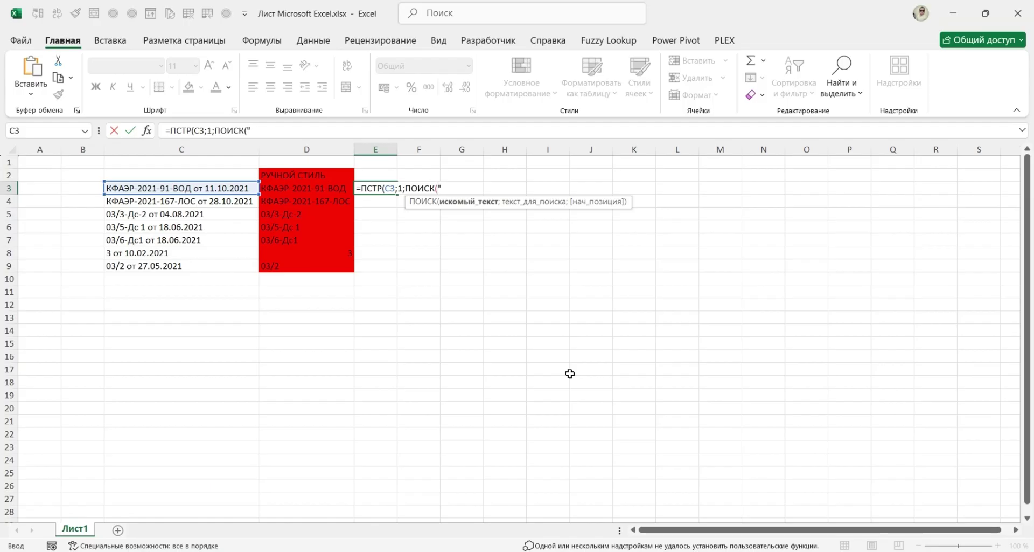
type("от\";")
key("Left")
key("Left")
key("Left")
key("Right")
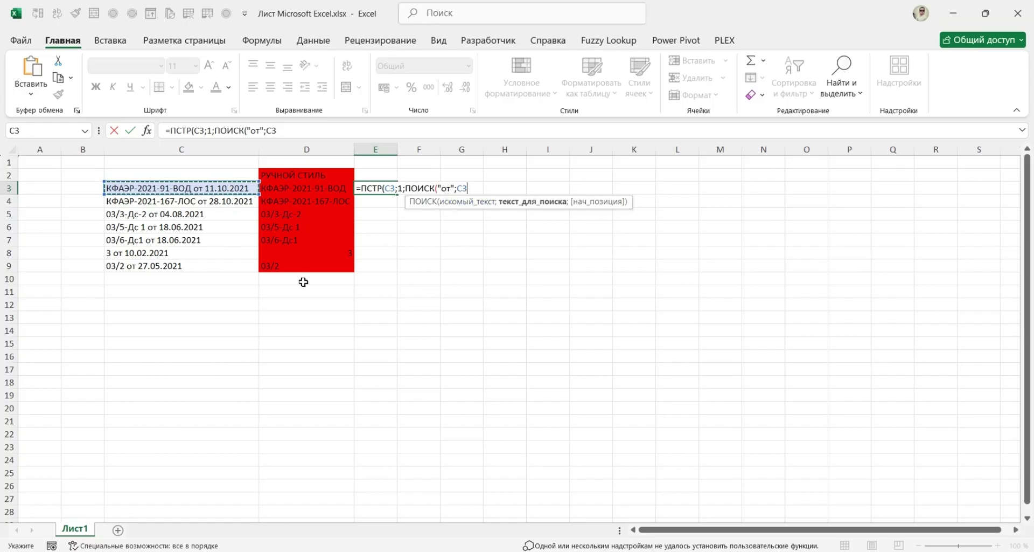
type(")")
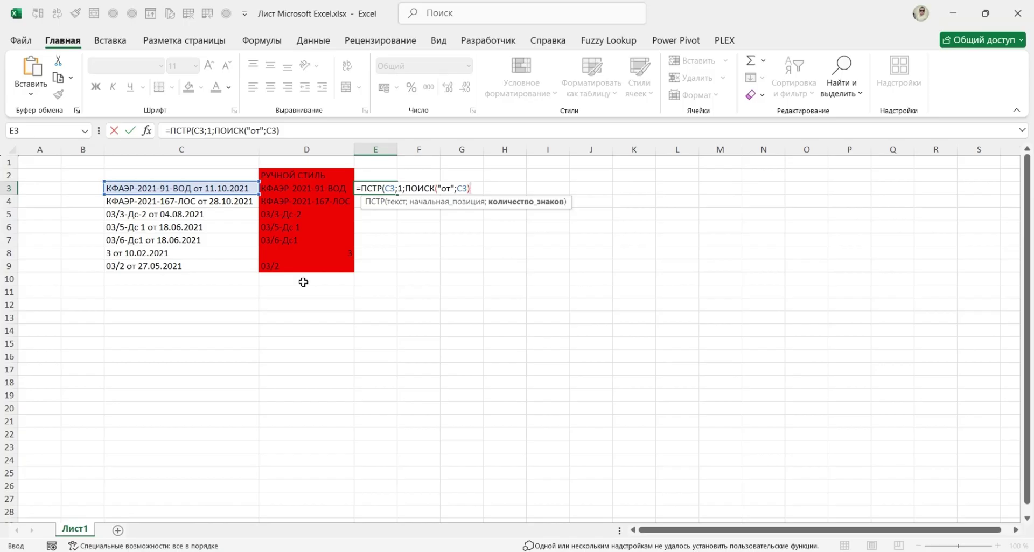
Evaluate the ПОИСК("от";C3) argument inside the E3 formula to preview its value, and restore the expression
left_click_drag(281, 130, 217, 128)
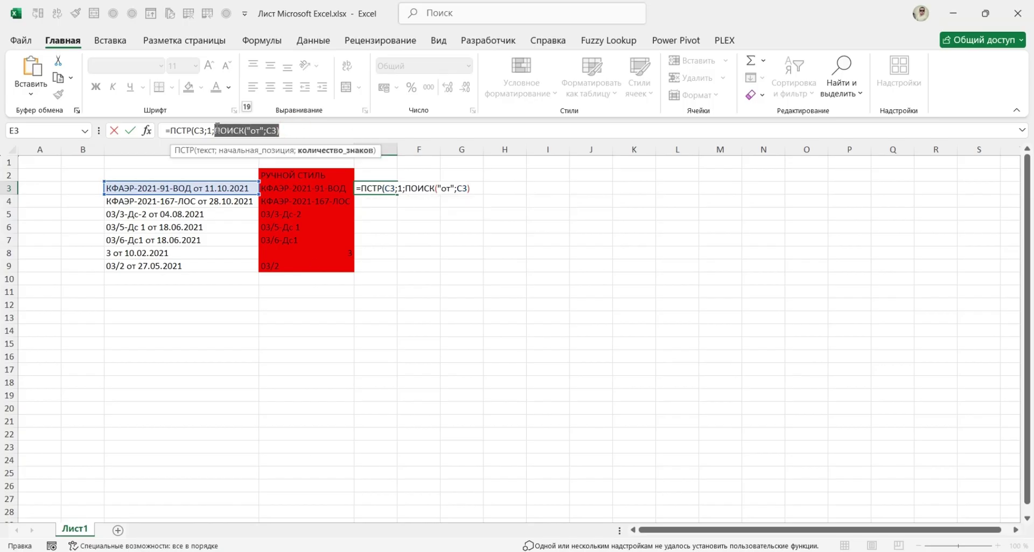
key("F9")
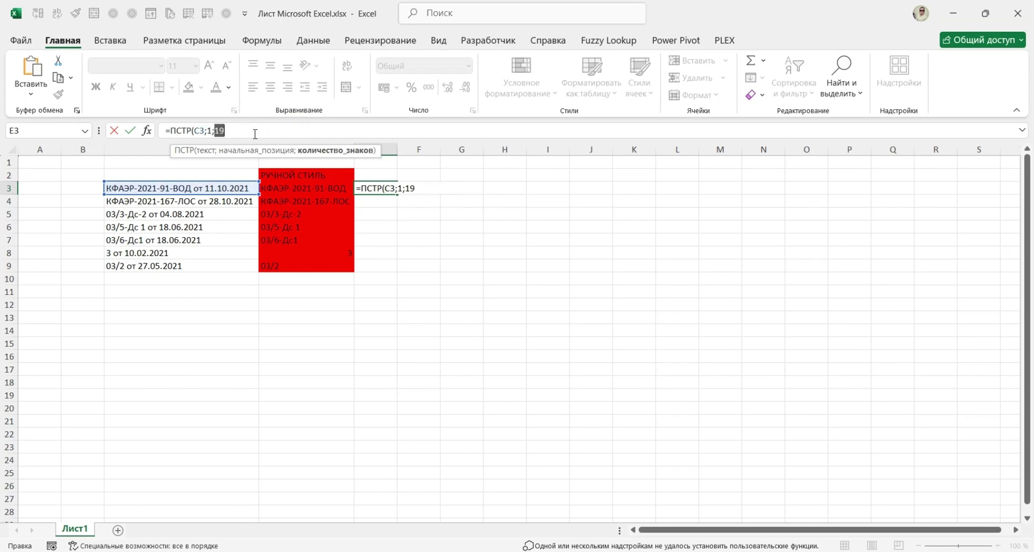
key("ctrl+z")
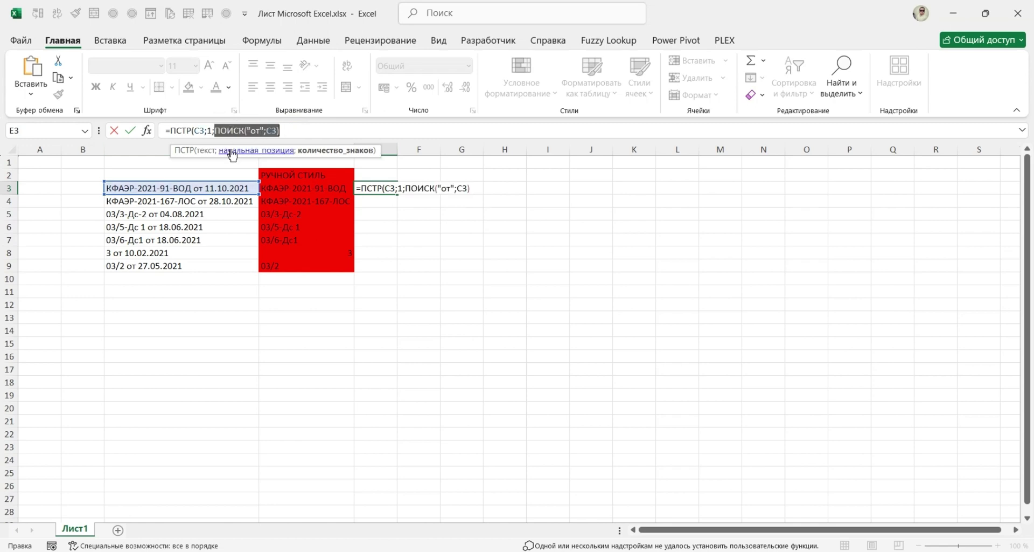
Close the outer bracket of the ПСТР formula in E3 and commit the formula
left_click(283, 134)
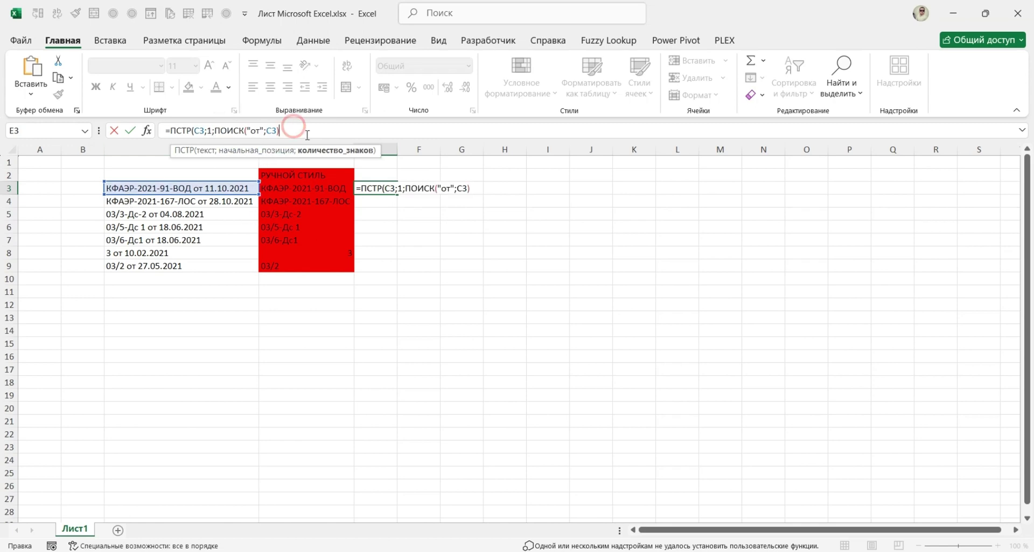
type(")")
key("Return")
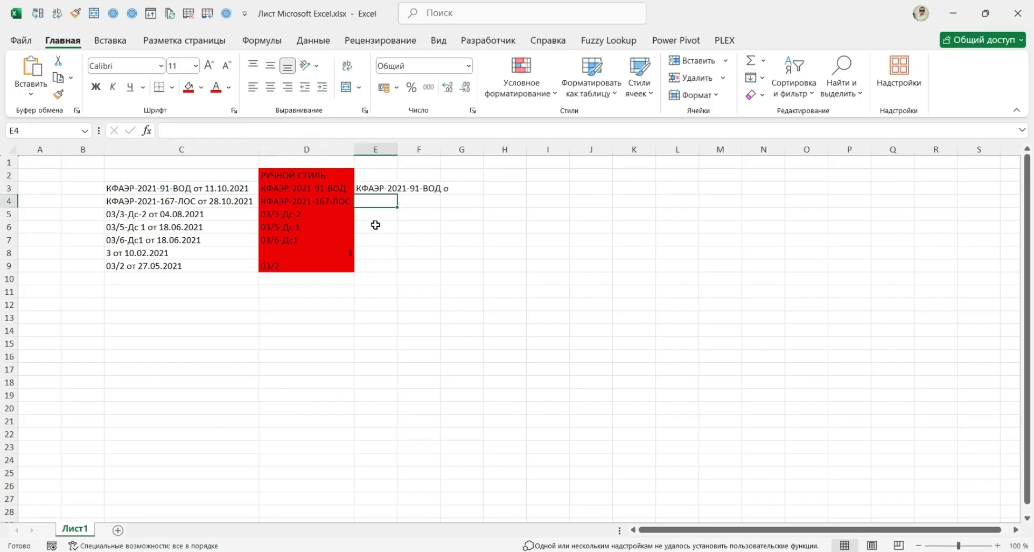
Count through the characters of the text in C3 one by one, up to the start of "от"
left_click(121, 190)
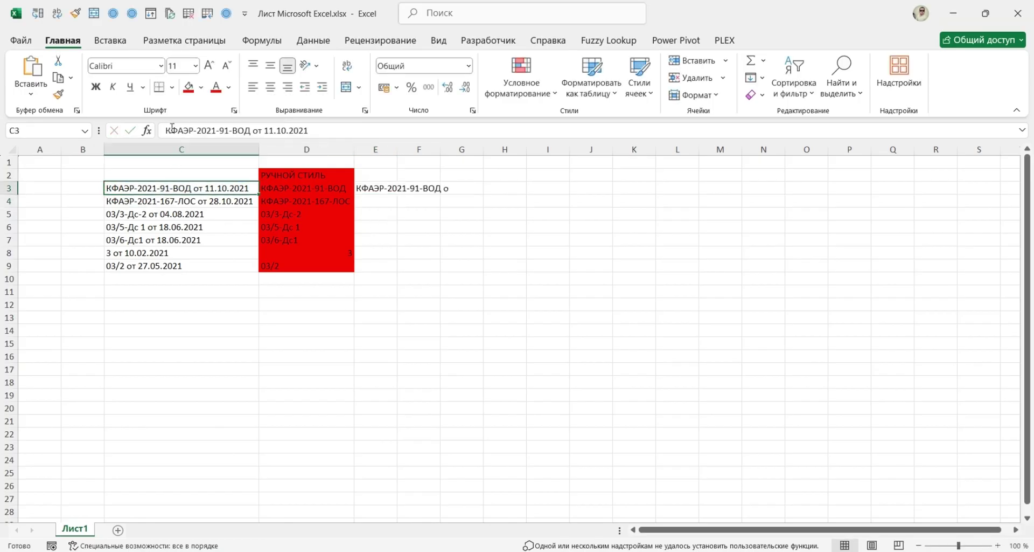
left_click(172, 129)
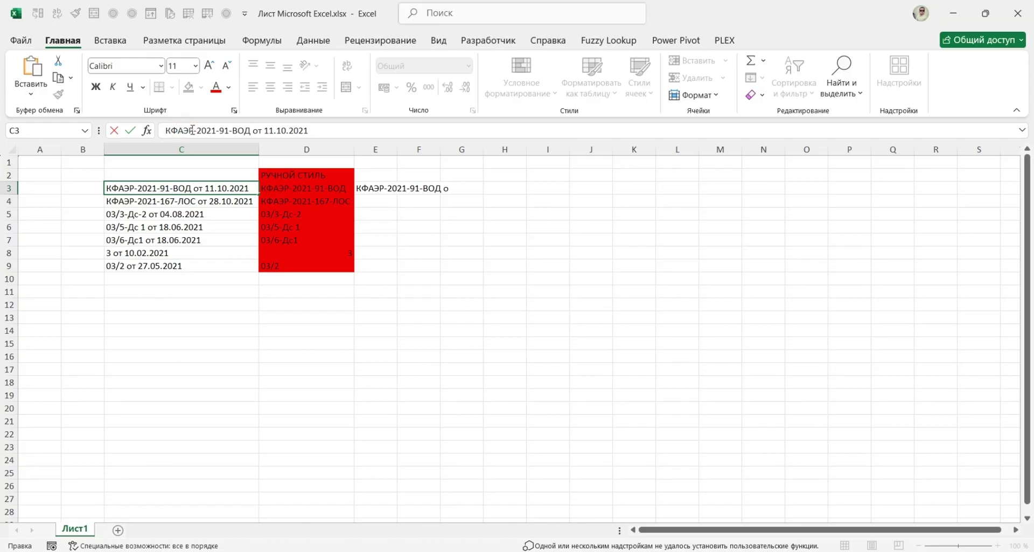
left_click(187, 130)
left_click(192, 130)
left_click(196, 130)
left_click(203, 130)
left_click(208, 129)
left_click(211, 129)
left_click(215, 128)
left_click(219, 130)
left_click(222, 129)
left_click(226, 129)
left_click(231, 130)
double_click(231, 130)
left_click(236, 129)
left_click(242, 130)
left_click(249, 129)
left_click(254, 131)
Change "от" to "об" in C3 and check how the formula in E3 responds
left_click(257, 131)
type("б")
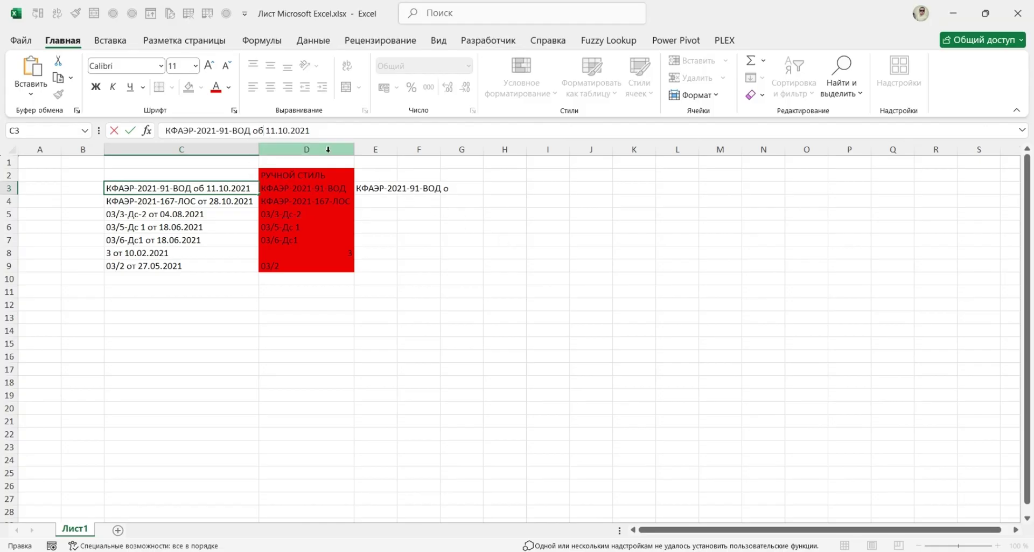
key("Return")
key("Up")
key("Right")
key("Right")
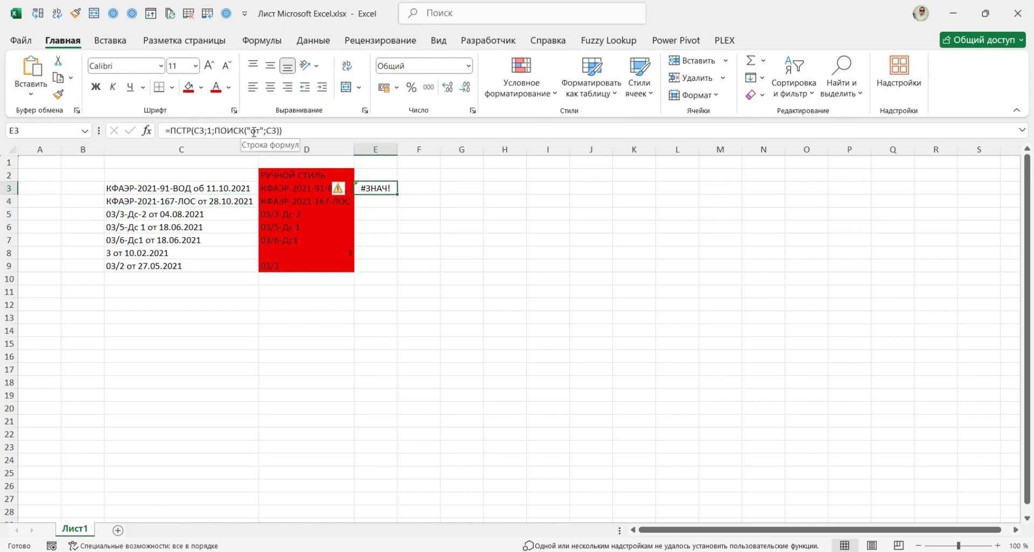
Change "об" back to "от" in the text of C3
key("Left")
key("Left")
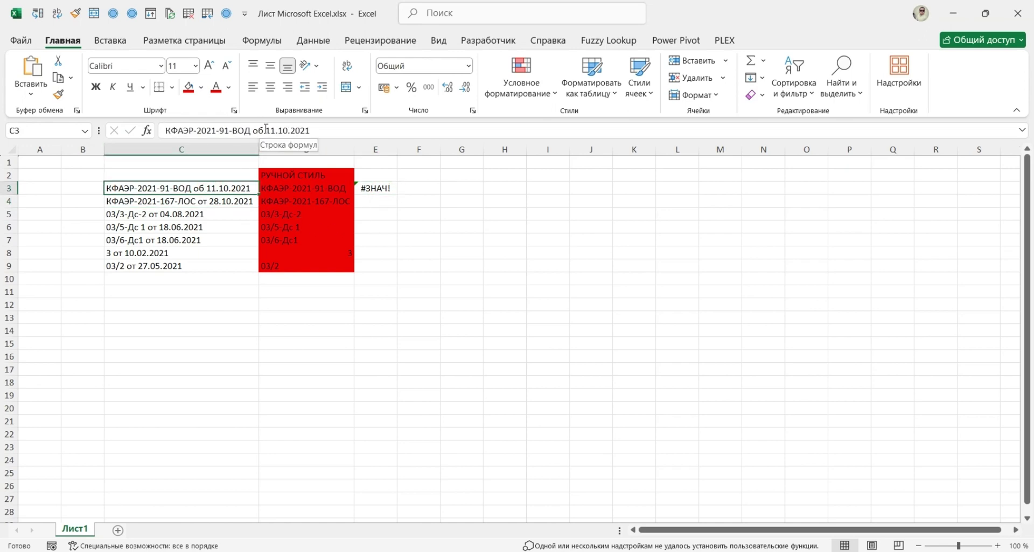
left_click_drag(264, 130, 258, 129)
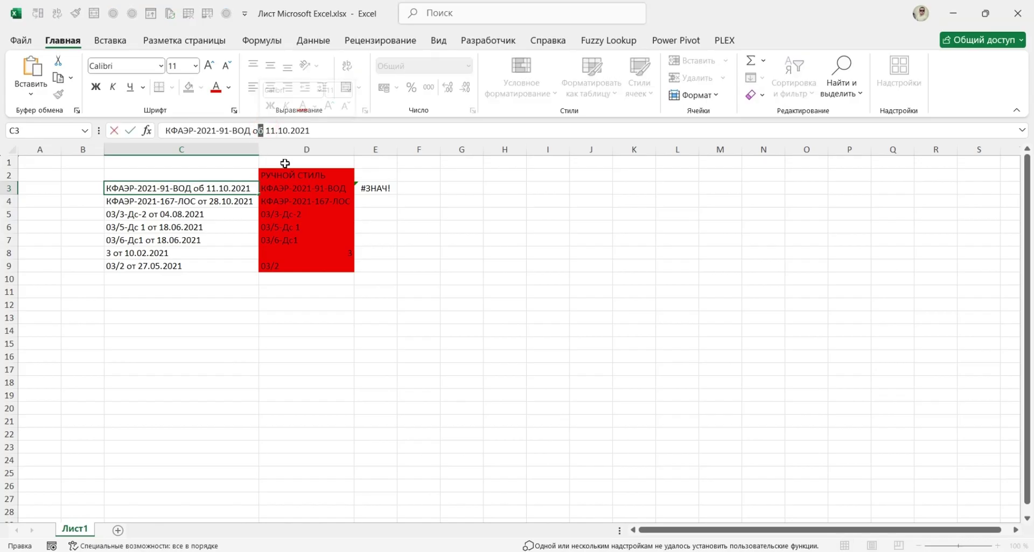
type("т")
left_click(375, 205)
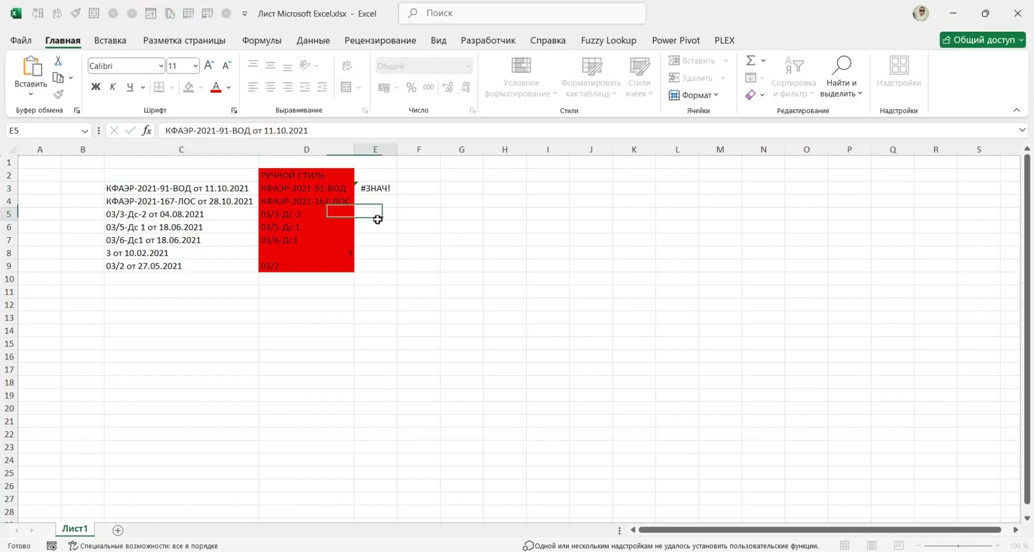
Subtract 1 from the ПОИСК("от";C3) character count in the ПСТР formula in E3
left_click(372, 189)
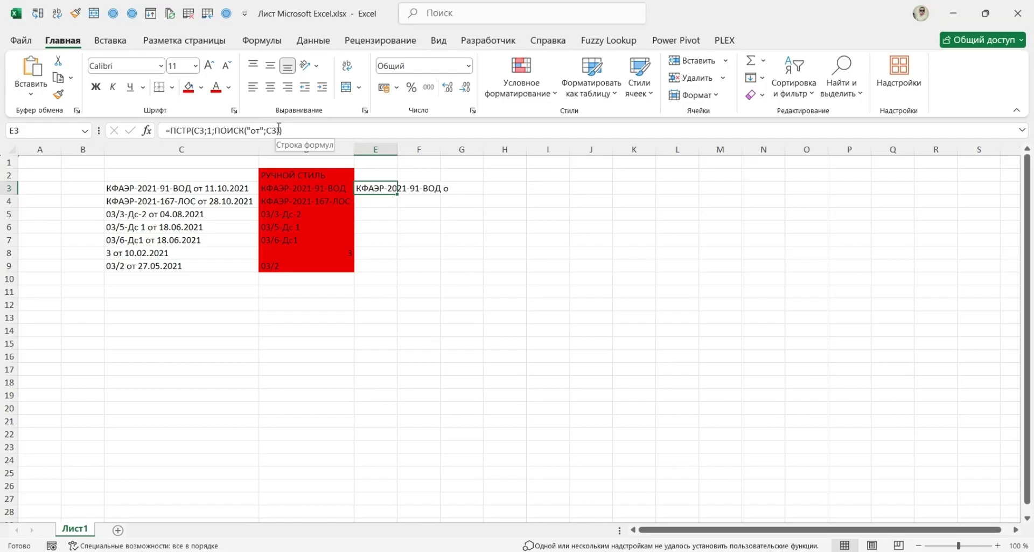
left_click_drag(280, 130, 215, 131)
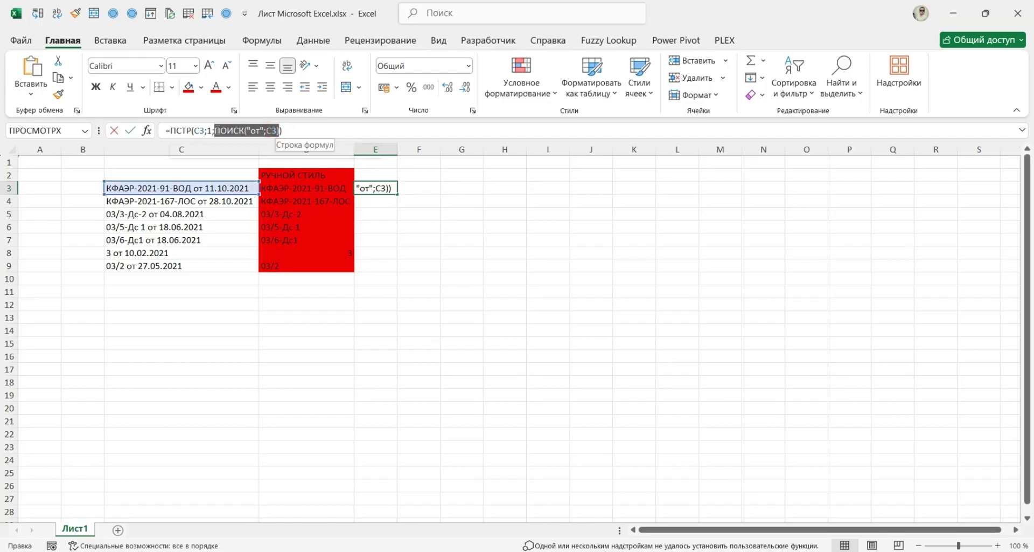
left_click(279, 130)
type("-")
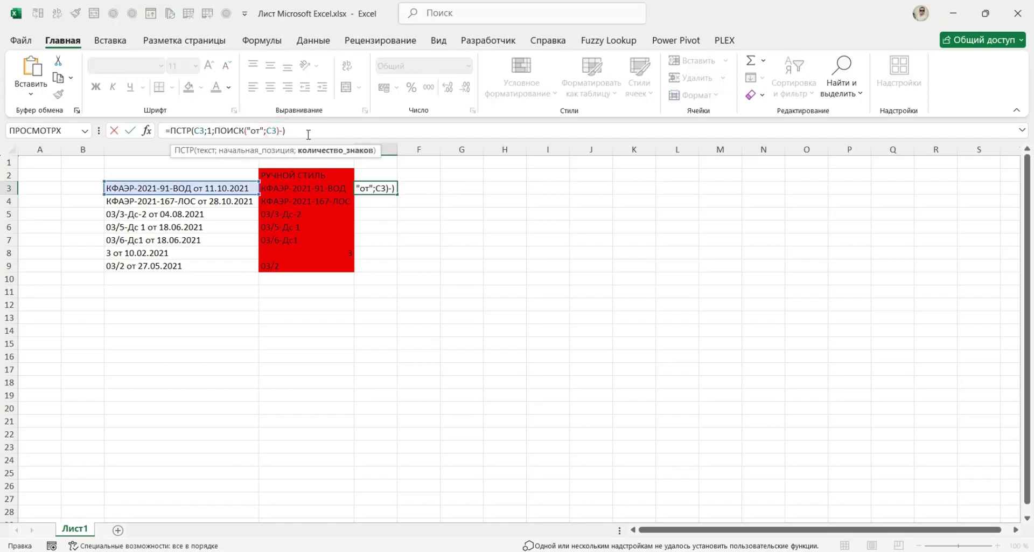
type("1")
key("Return")
Wrap the entire ПСТР formula in E3 in the СЖПРОБЕЛЫ function to strip extra spaces
left_click(380, 187)
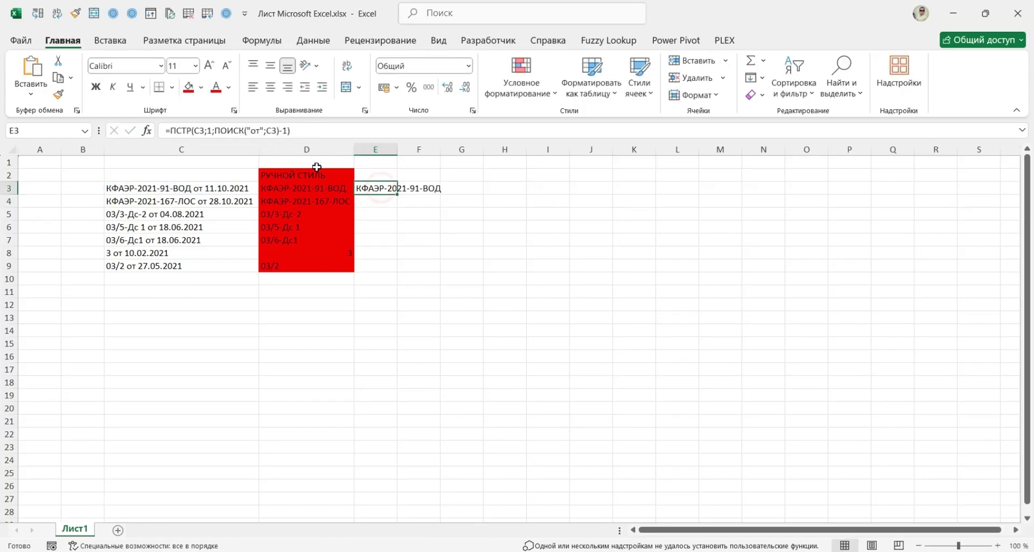
left_click(174, 130)
type("сж")
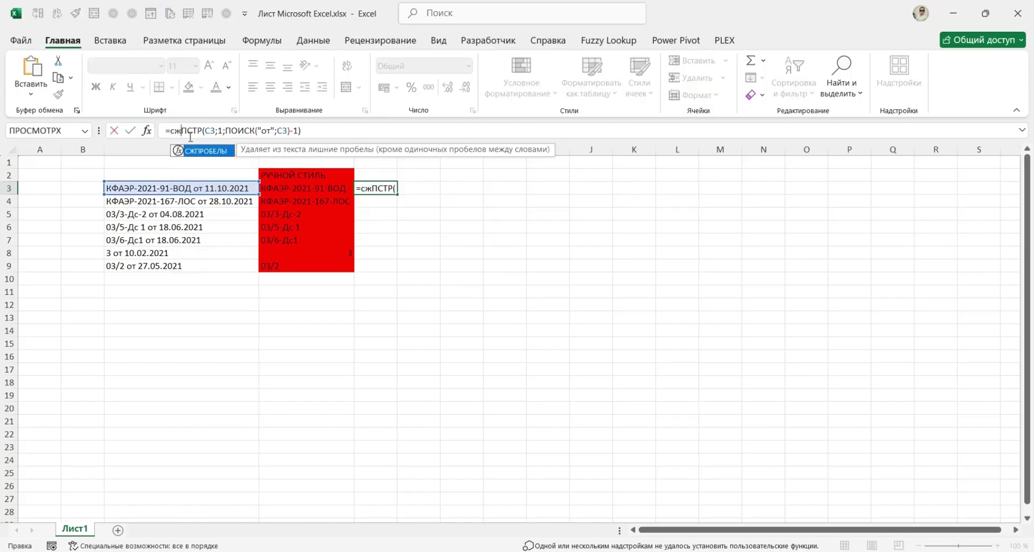
double_click(201, 149)
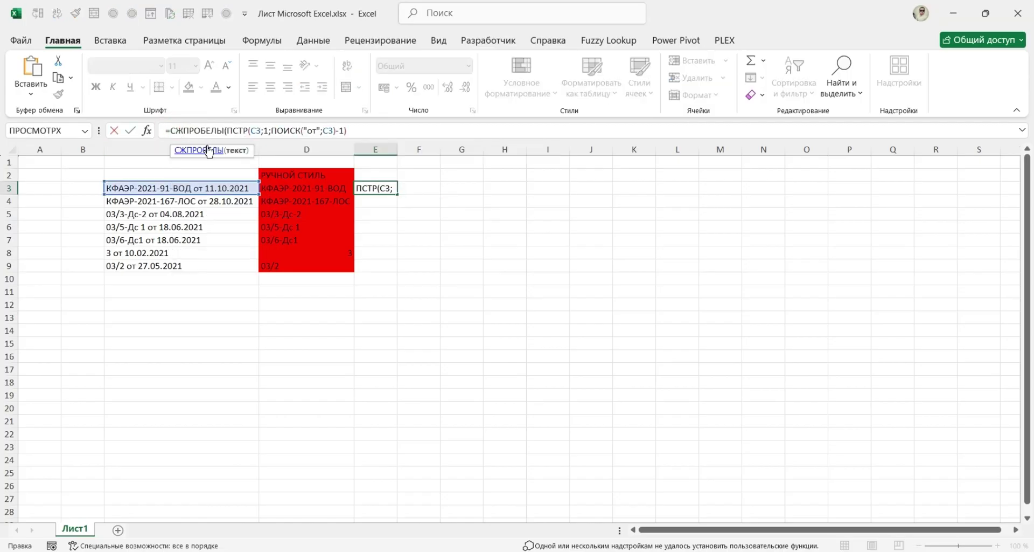
left_click(371, 129)
type(")")
key("Return")
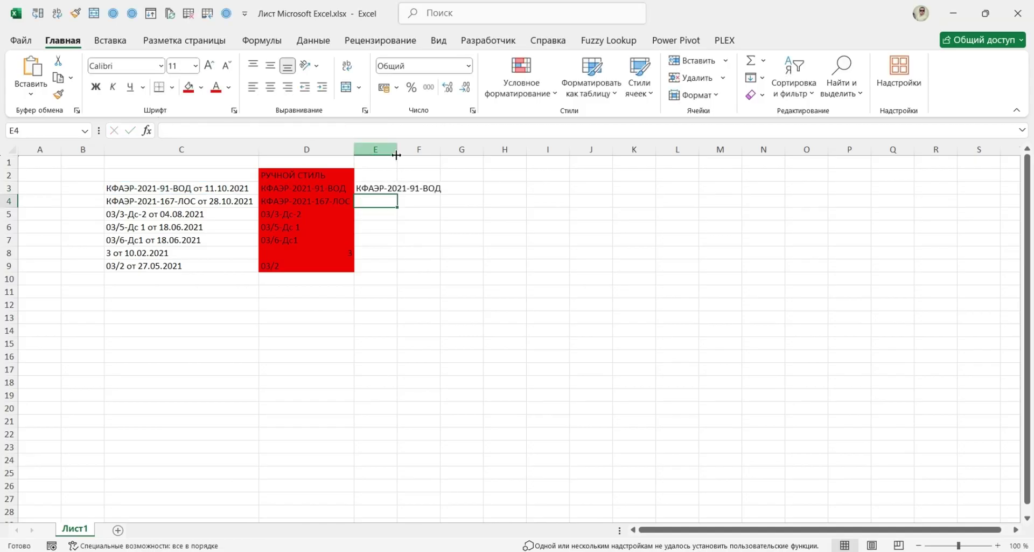
Fill the E3 formula down to E9 and autofit the width of column E
left_click(393, 189)
double_click(398, 193)
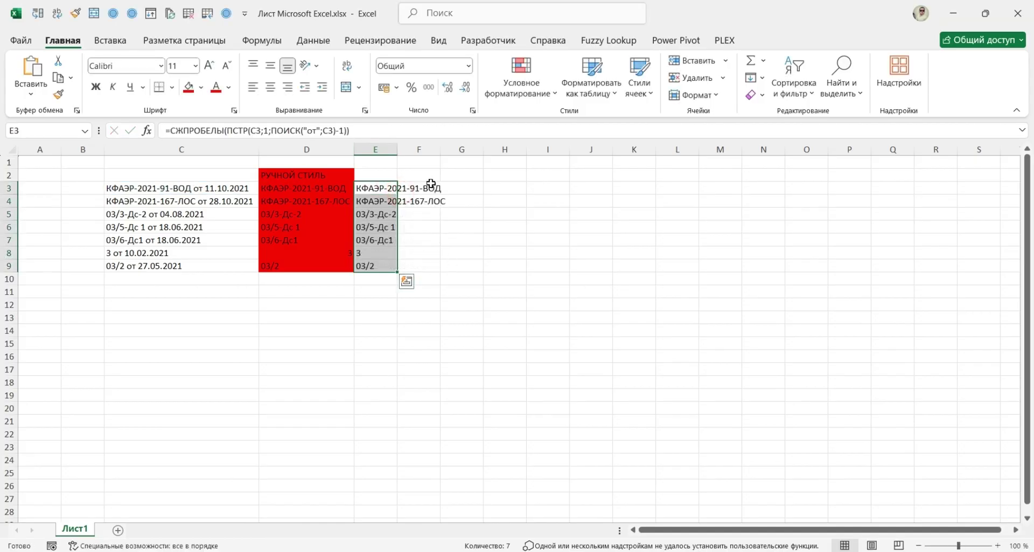
double_click(397, 149)
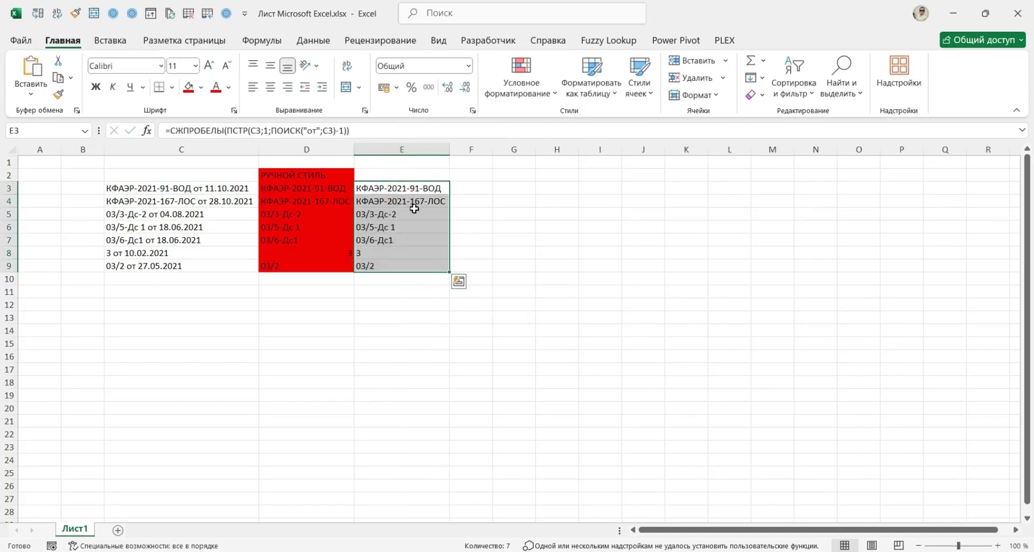
Enter the heading АВТО in cell E2, above the formula results
left_click(403, 176)
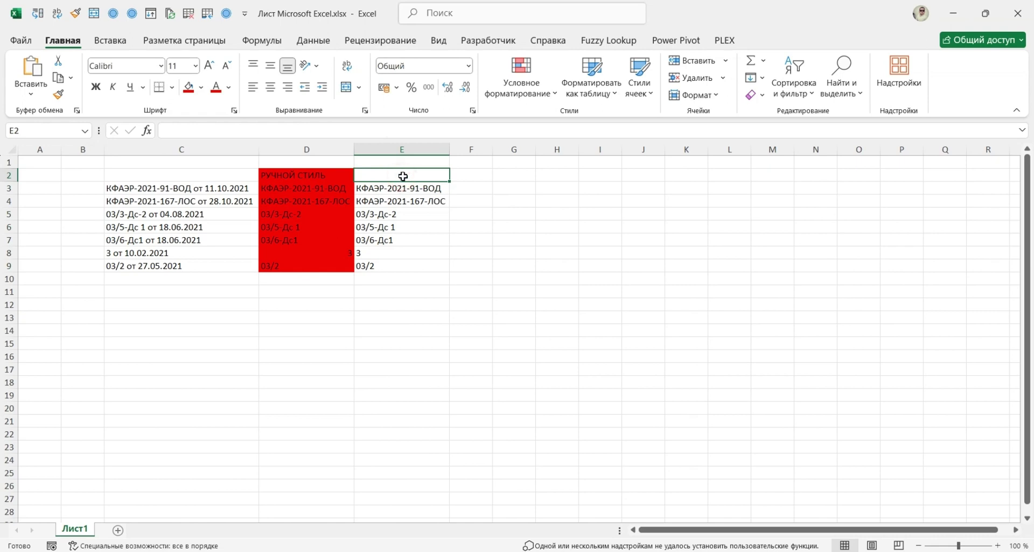
type("АВТО")
key("Return")
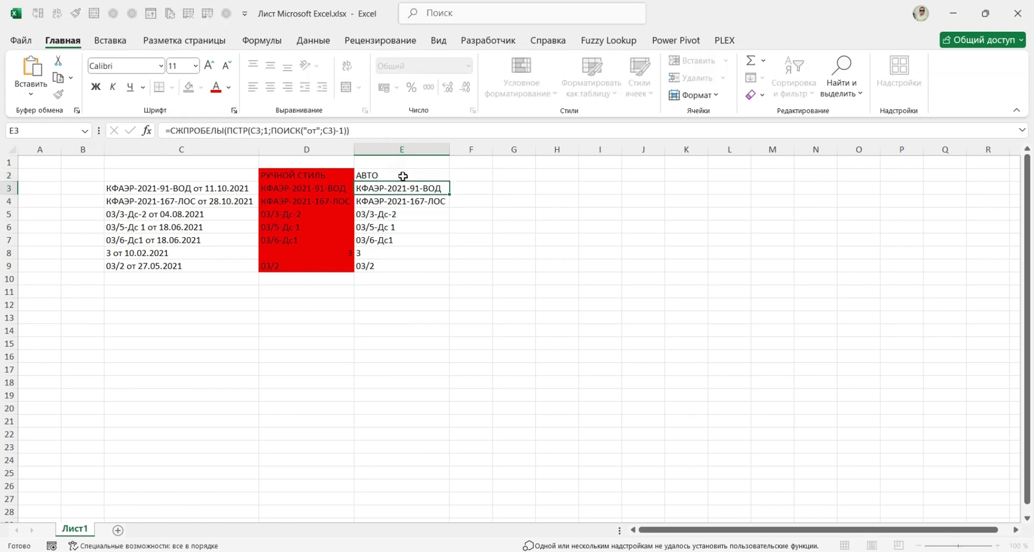
Show the formula of E3 as text in cell E1 using the Ф.ТЕКСТ function
key("Up")
key("Up")
type("=ф")
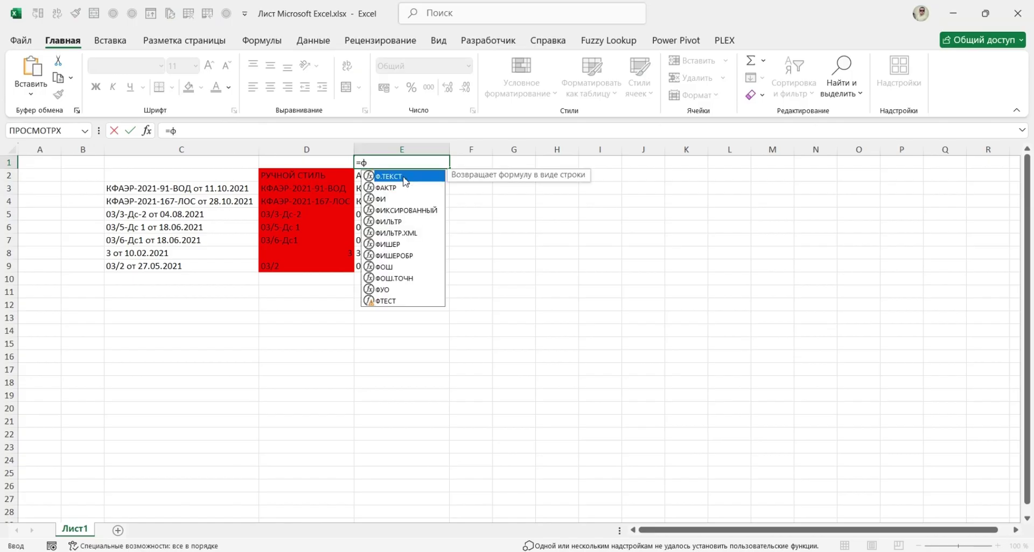
key("Tab")
left_click(404, 186)
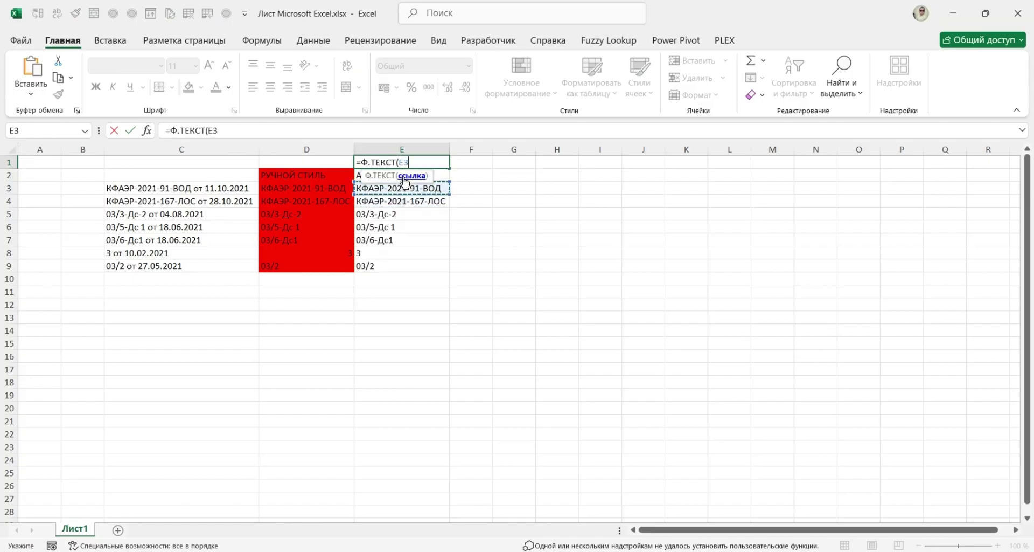
key("Return")
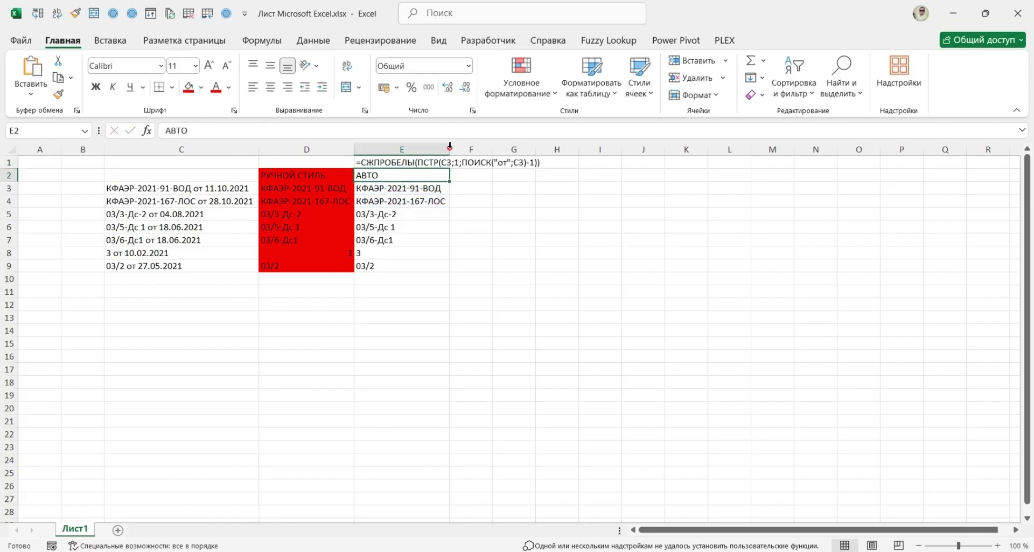
Widen column E to fit the formula text in E1 and copy the АВТО heading from E2 into F2
left_click_drag(450, 146, 587, 181)
left_click(566, 198)
left_click(530, 185)
left_click(538, 176)
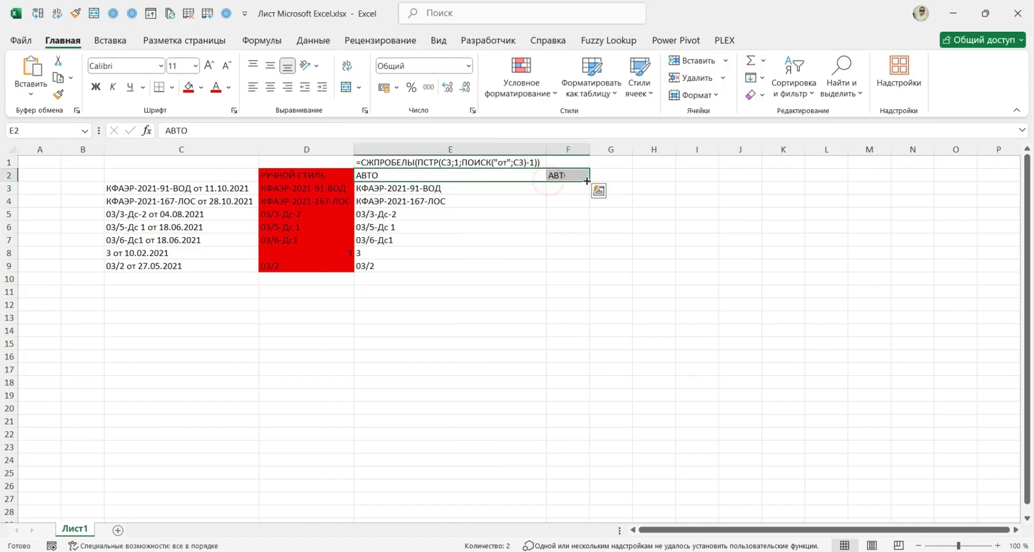
Begin a ЛЕВСИМВ formula in F3 with C3 as the text argument
left_click(566, 190)
type("=")
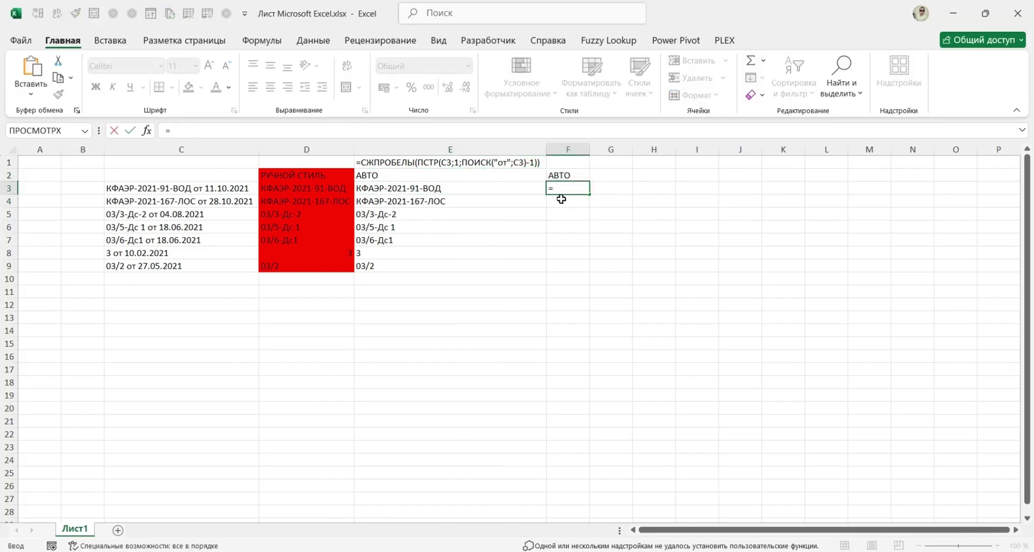
type("лев")
double_click(563, 205)
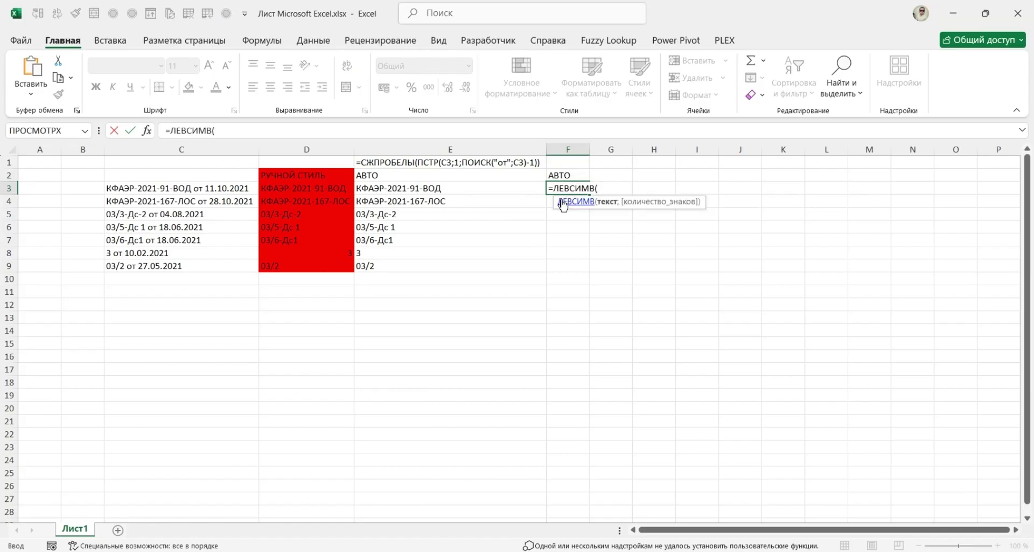
key("Left")
key("Left")
key("Left")
type(";")
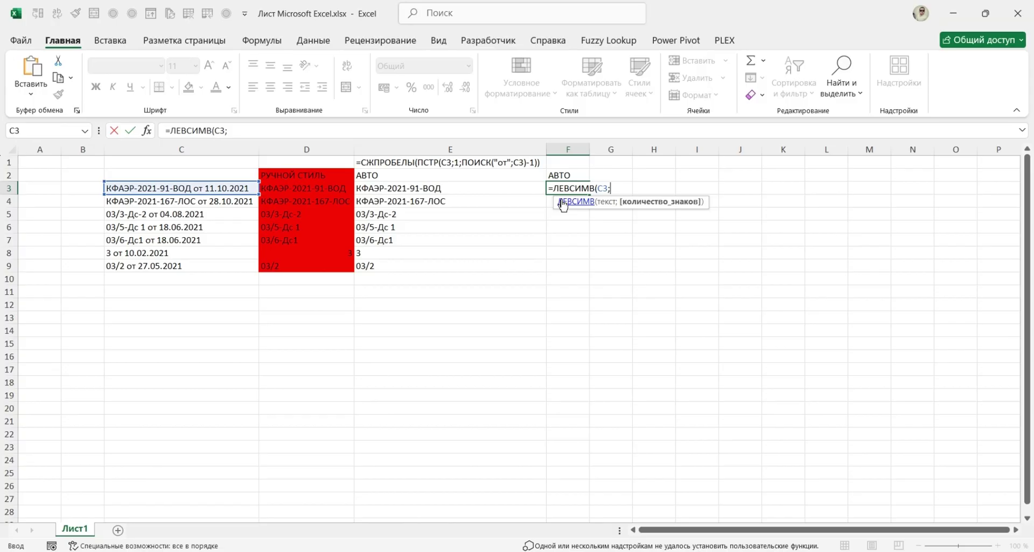
Add ПОИСК("от";C3)-1 as the character-count argument of the ЛЕВСИМВ formula in F3
type("поиск")
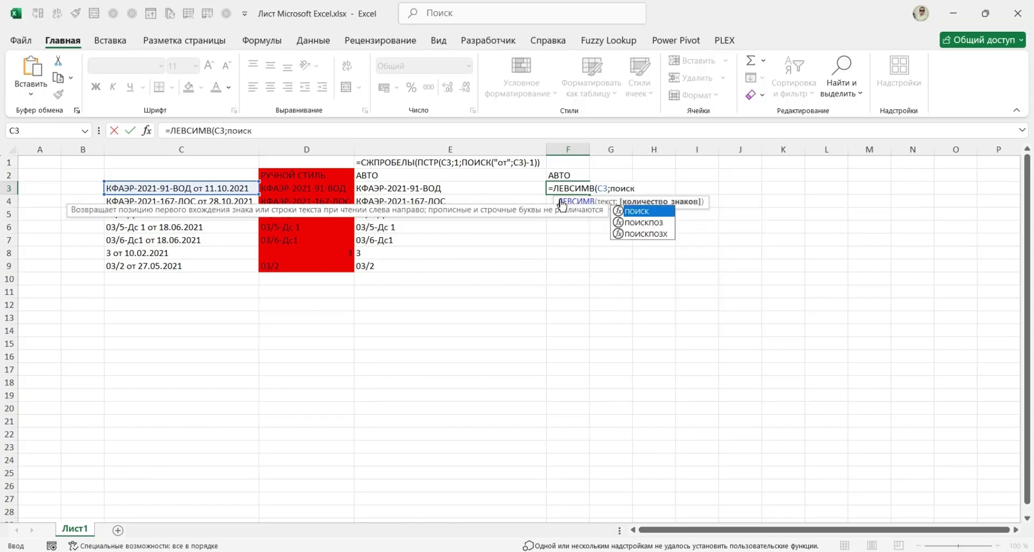
key("Tab")
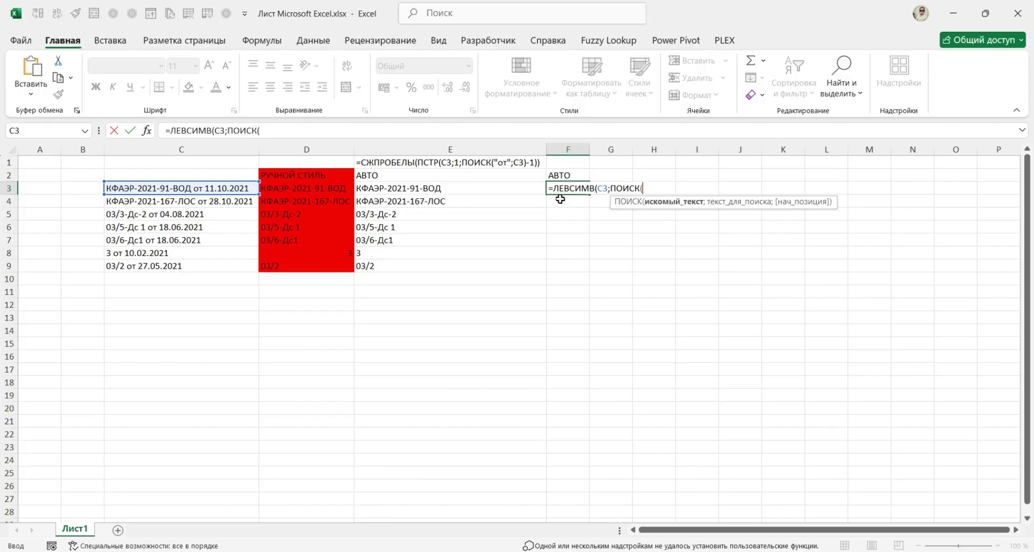
type("\"от\";")
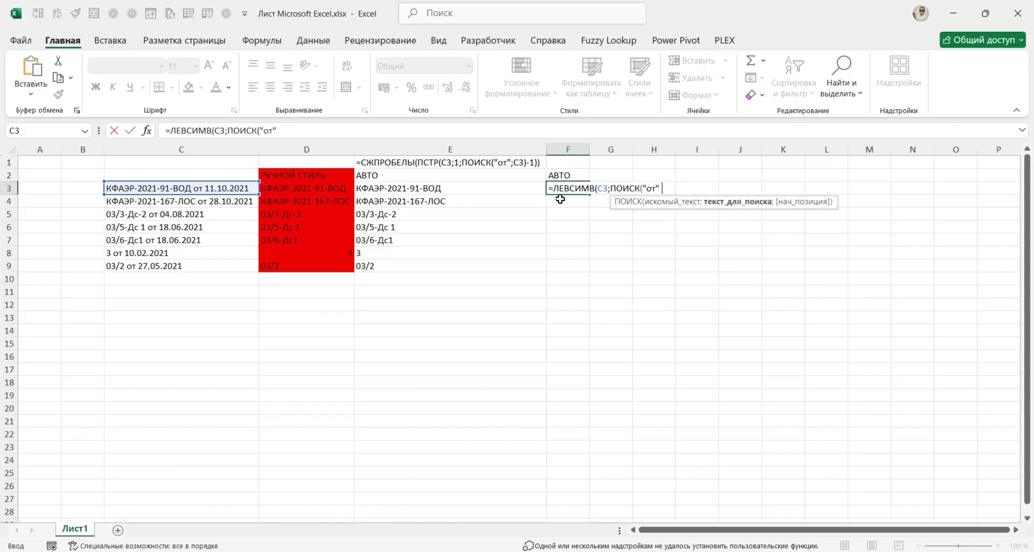
key("Left")
key("Left")
key("Left")
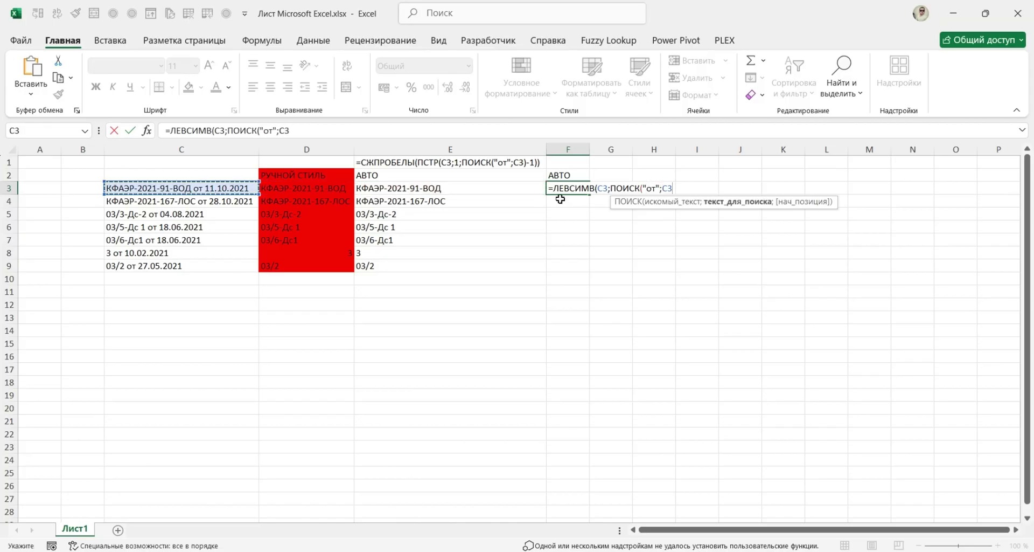
type(")")
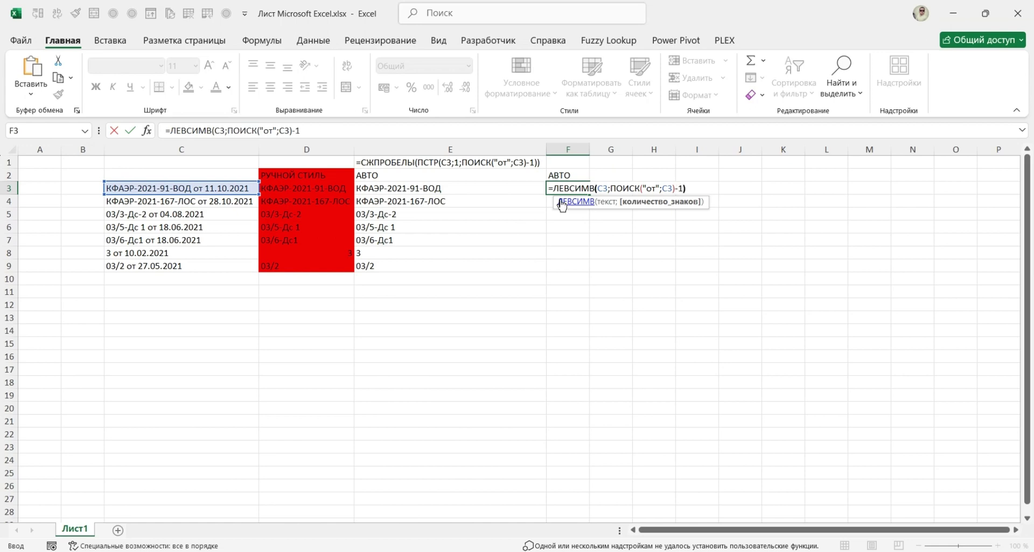
Close the ЛЕВСИМВ formula in F3, wrap it in СЖПРОБЕЛЫ as =СЖПРОБЕЛЫ(ЛЕВСИМВ(C3;ПОИСК("от";C3)-1)), and enter it
type("-1)")
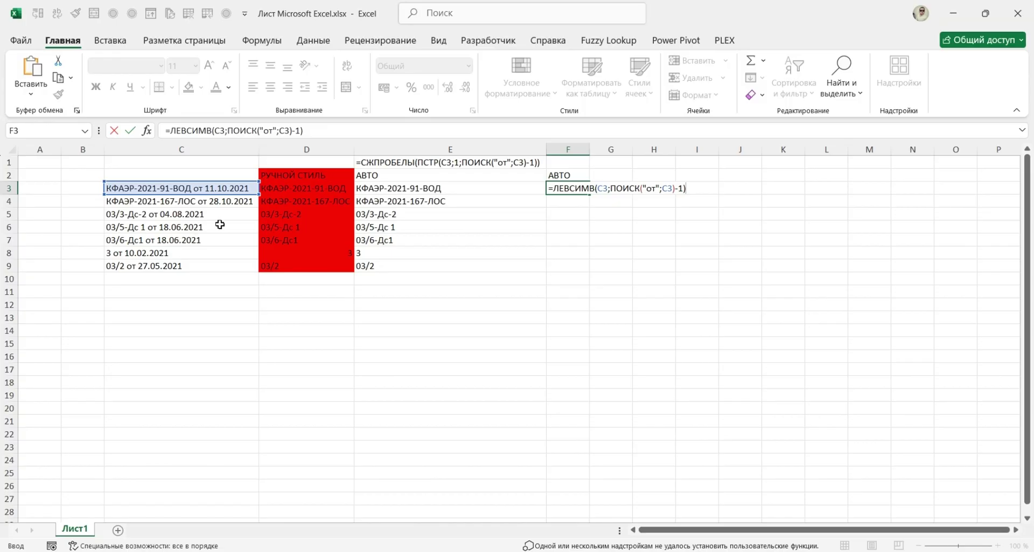
left_click(170, 130)
type("СЖПРОБЕЛЫ(")
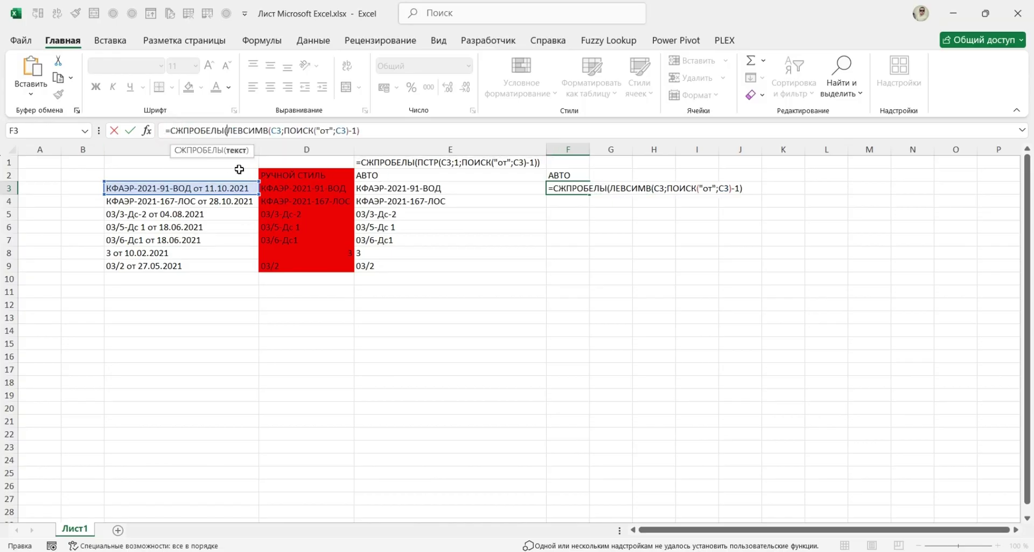
type(")")
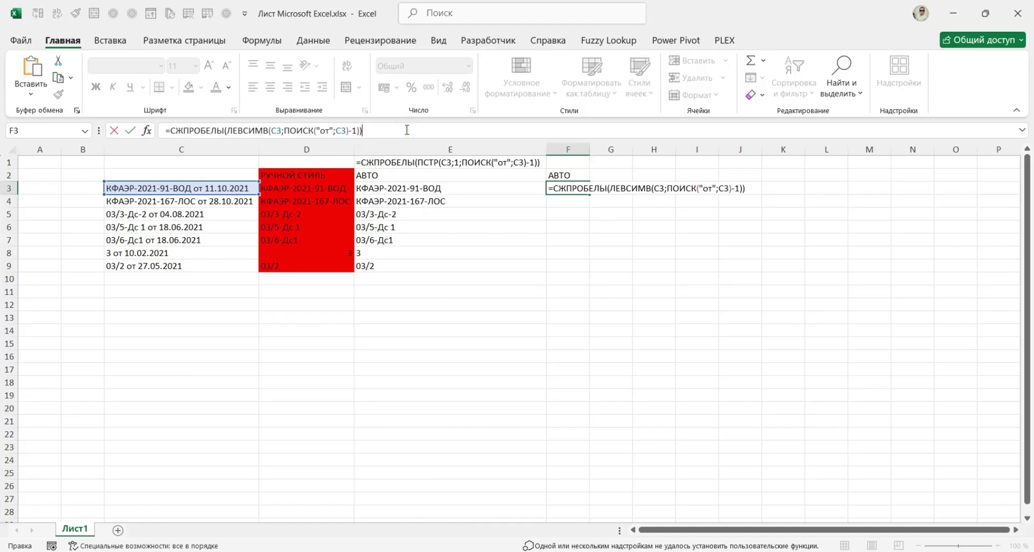
key("Return")
Fill the F3 formula down to F9 and fit the width of column F to its contents
left_click(581, 190)
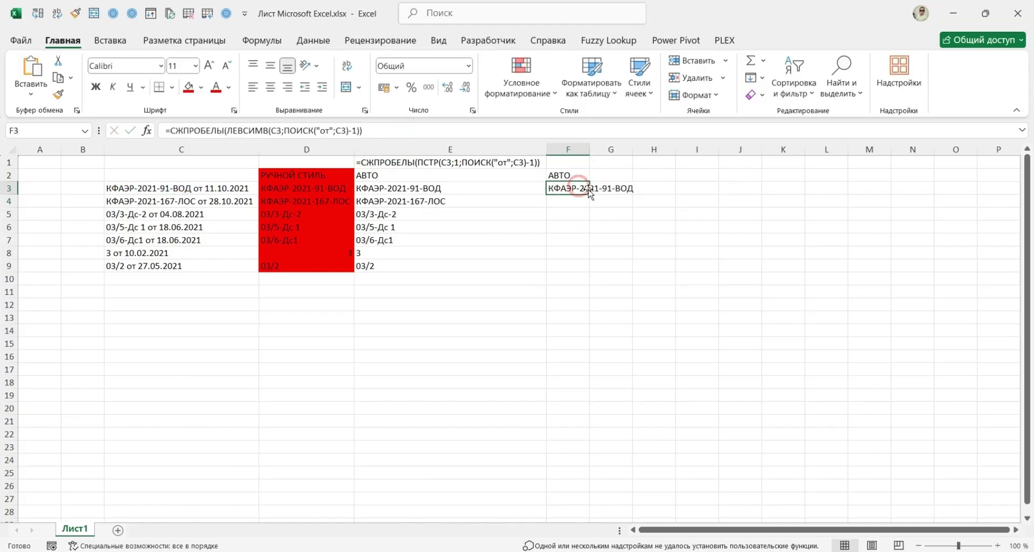
double_click(589, 194)
double_click(589, 149)
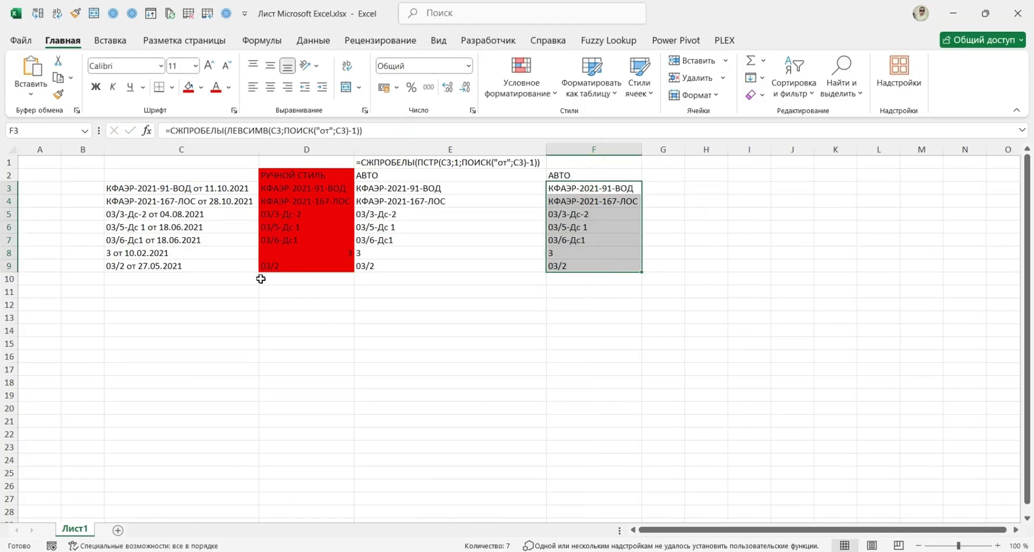
Put a copy of the C4 text into C10 and remove the space before "от" in the copy
left_click(164, 278)
left_click(177, 202, "ctrl")
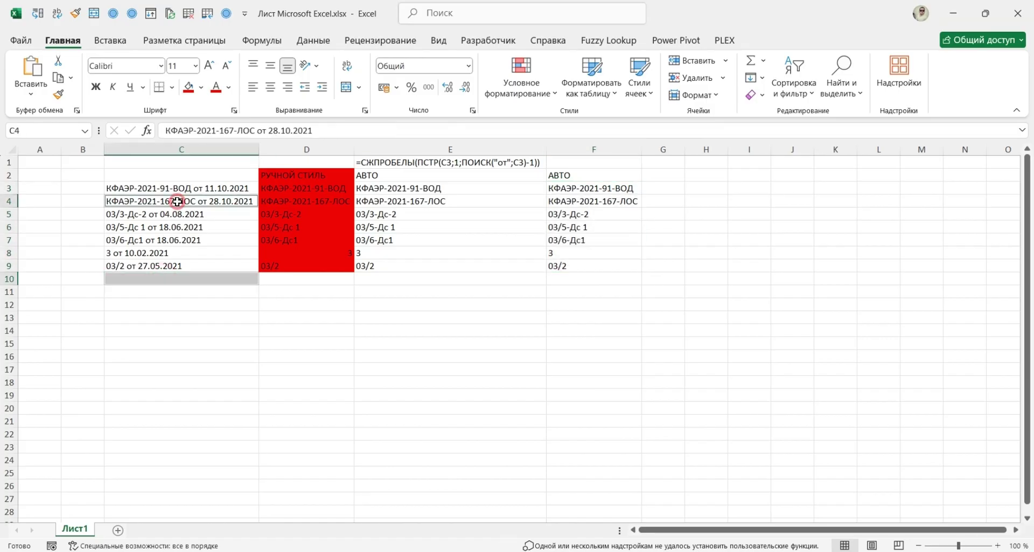
key("ctrl+d")
left_click(218, 278)
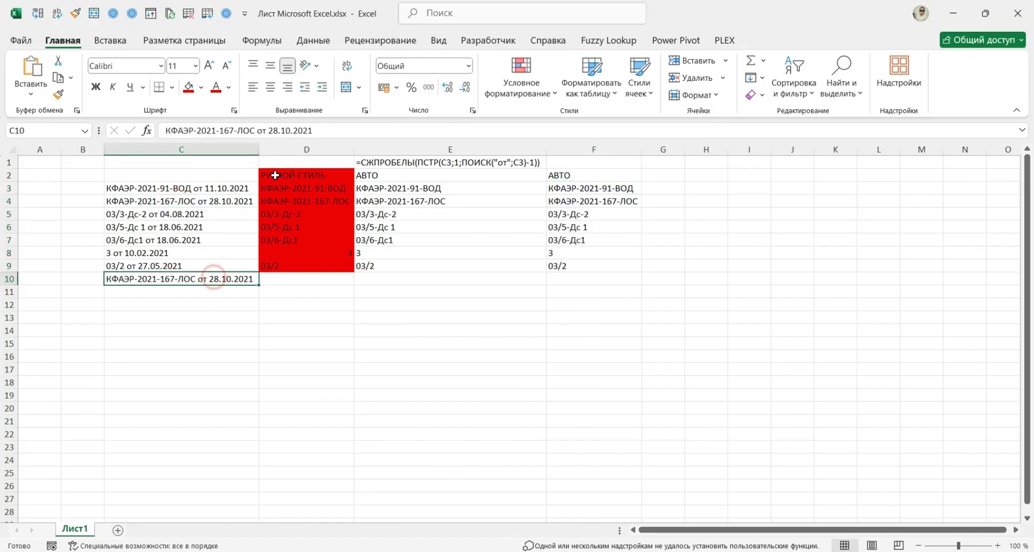
left_click(258, 129)
key("BackSpace")
key("Return")
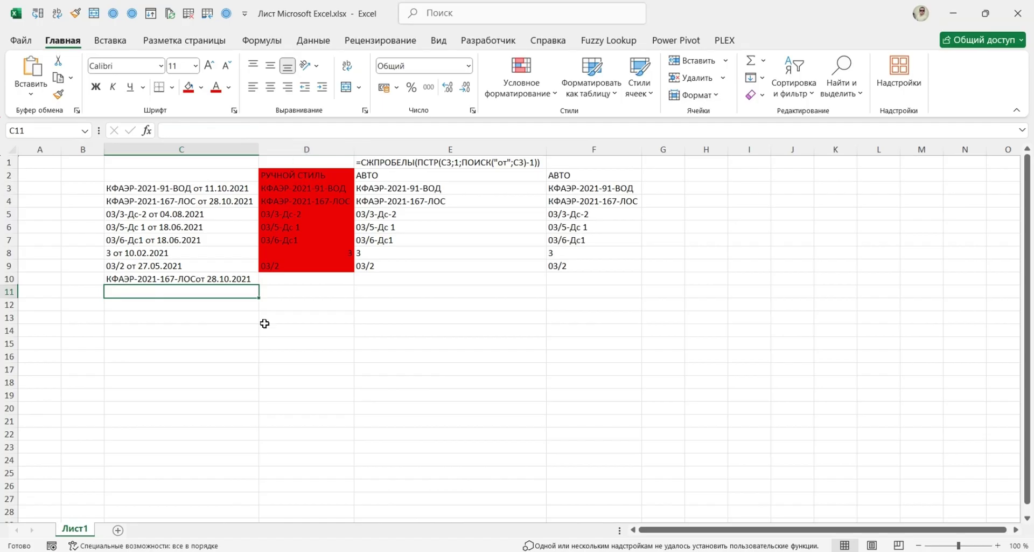
Copy the part of C10 before "от" into D10 as the manual result
left_click(191, 279)
left_click_drag(258, 130, 166, 130)
key("ctrl+c")
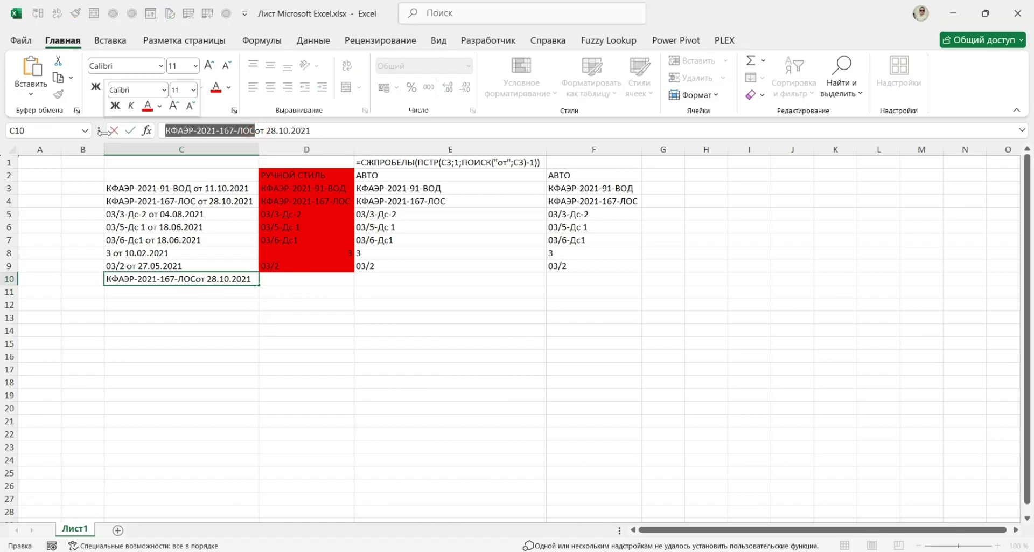
left_click(266, 279)
left_click(259, 130)
key("ctrl+v")
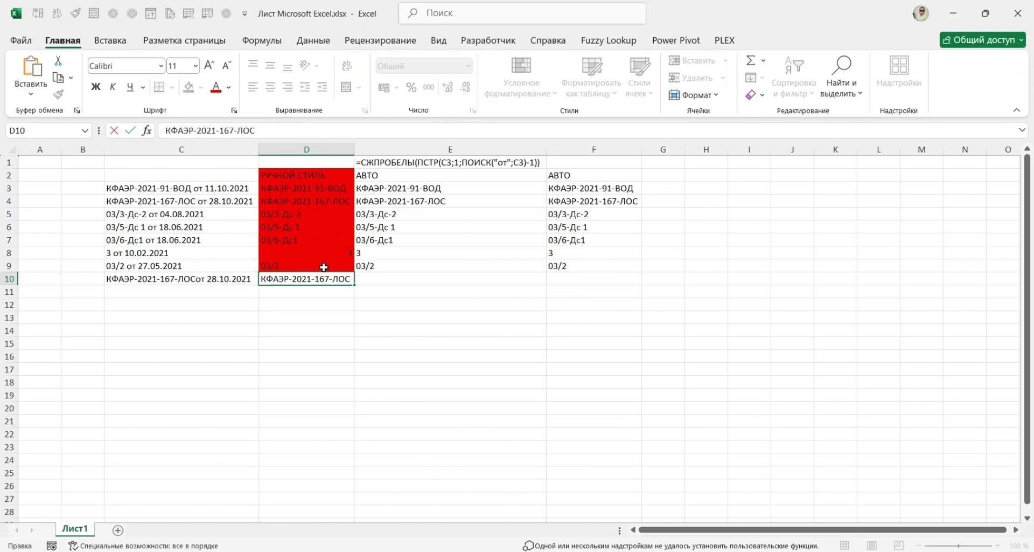
left_click(302, 263)
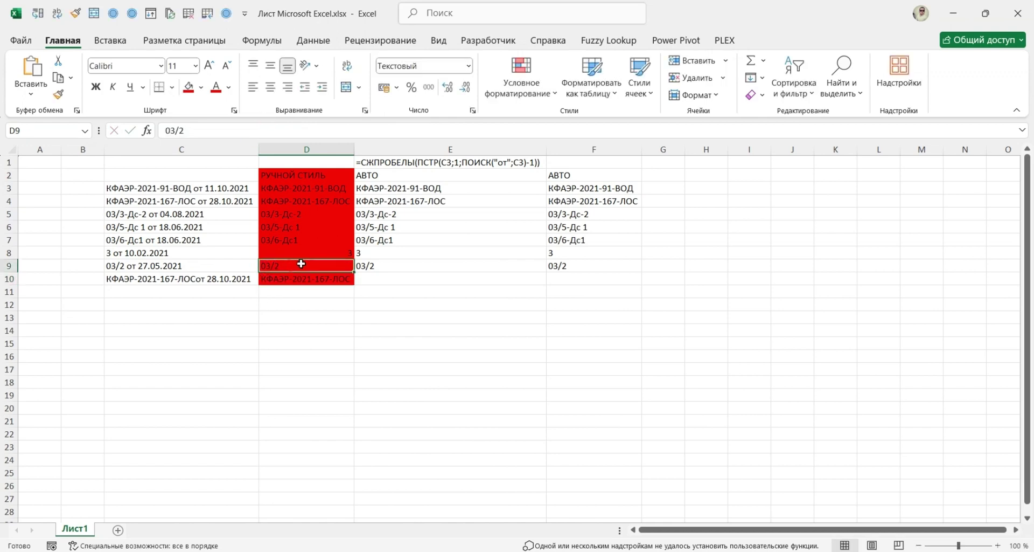
Extend the extraction formulas from E9 and F9 down into E10 and F10
left_click(377, 279)
key("ctrl+d")
left_click(573, 276)
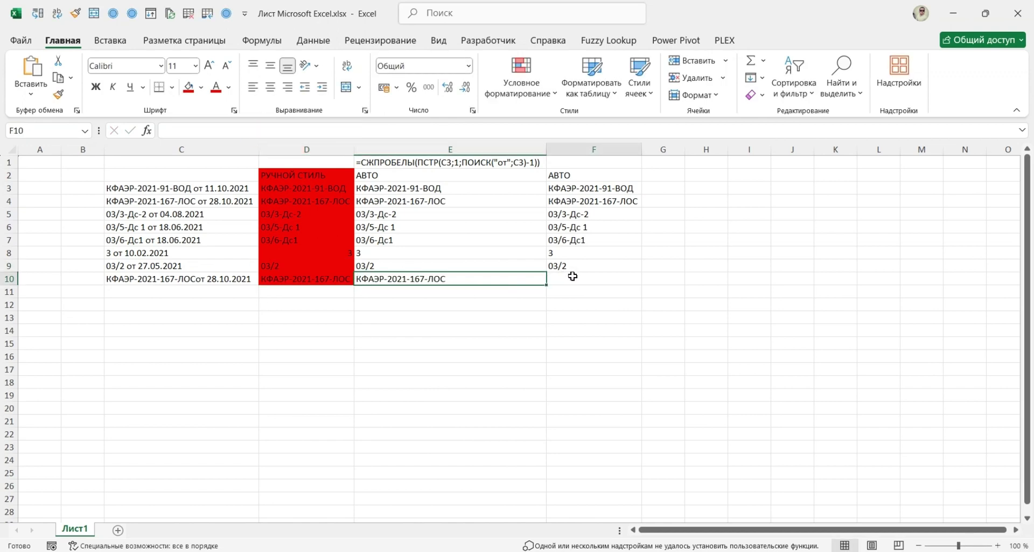
key("ctrl+d")
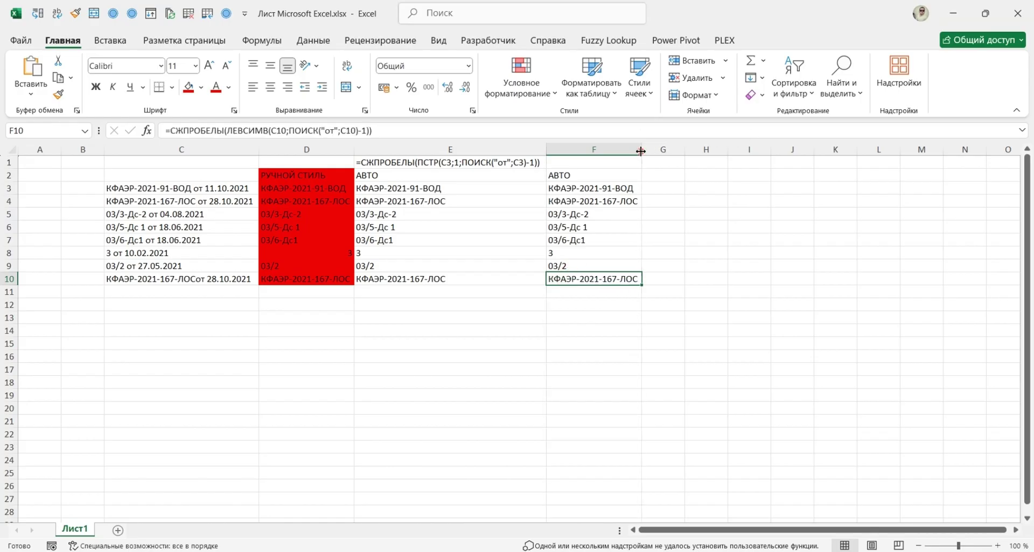
Centre the АВТО headings in E2:F2 and show the F3 formula as text in F1 with column F fitted to it
left_click_drag(511, 173, 634, 164)
left_click(270, 87)
left_click(538, 162)
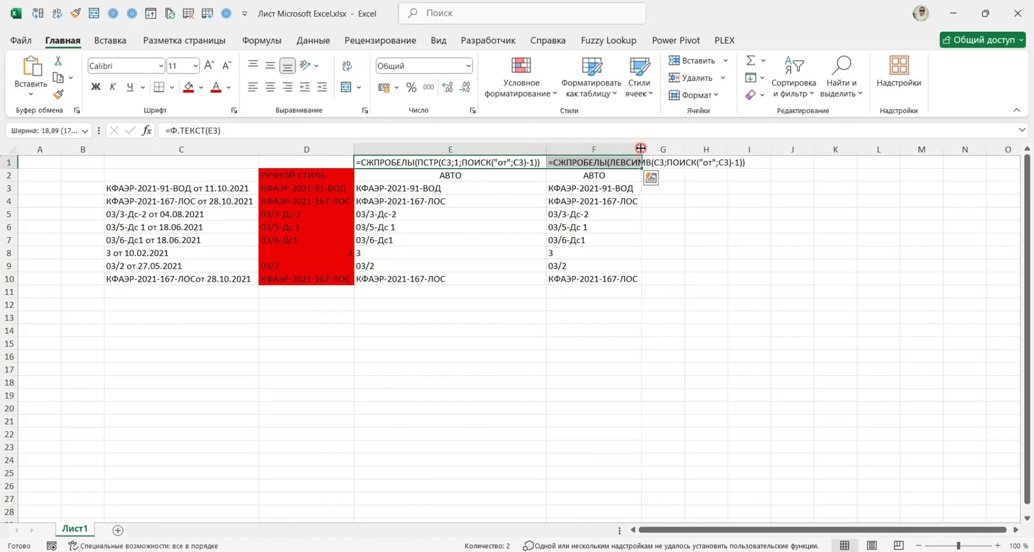
double_click(641, 149)
Delete the empty columns A and B
left_click(83, 150)
left_click_drag(82, 149, 39, 149)
key("ctrl+minus")
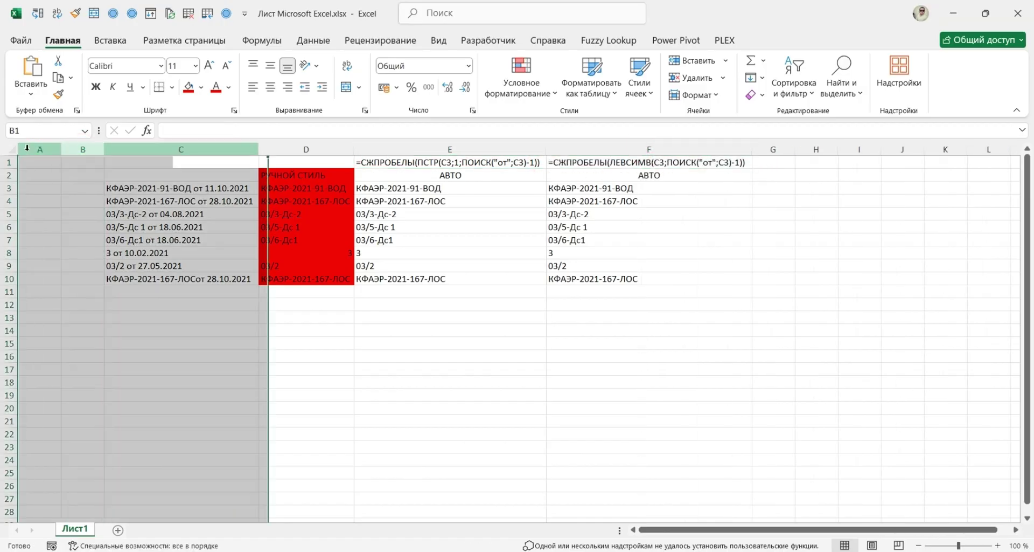
left_click(644, 245)
Begin a ТЕКСТДО formula in E3 with A3 as the text argument
left_click(674, 188)
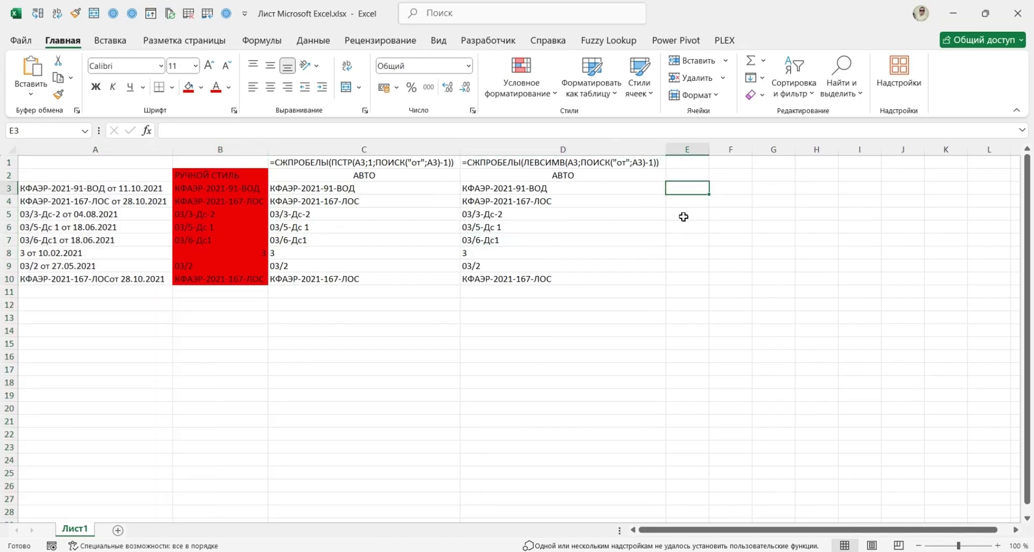
type("=тек")
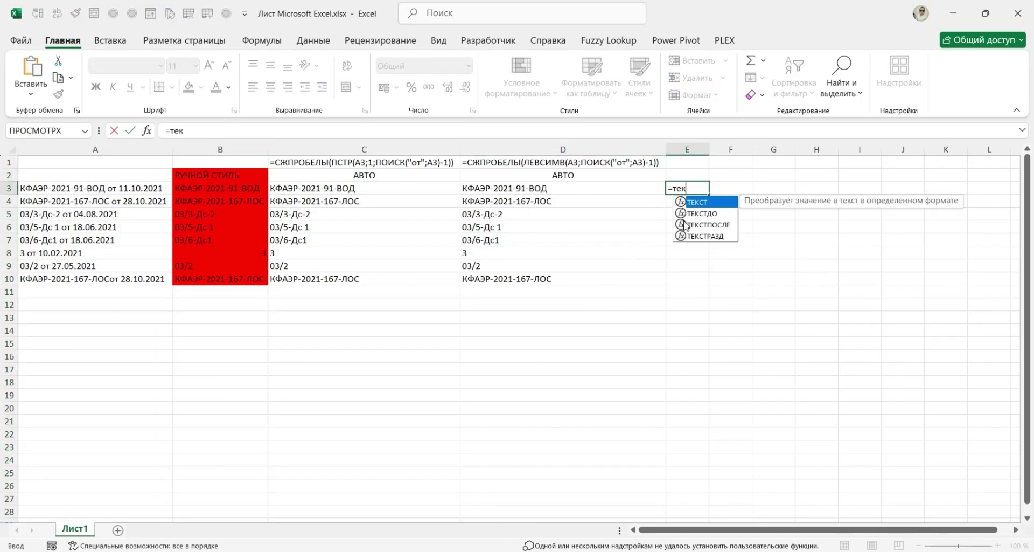
key("Down")
key("Tab")
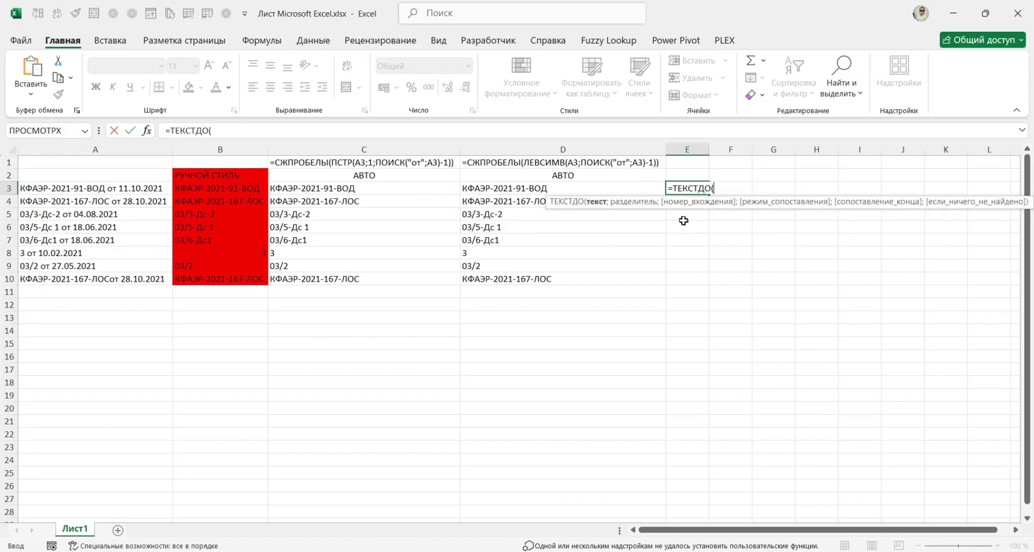
key("Left")
key("Left")
key("Left")
key("Left")
type(";")
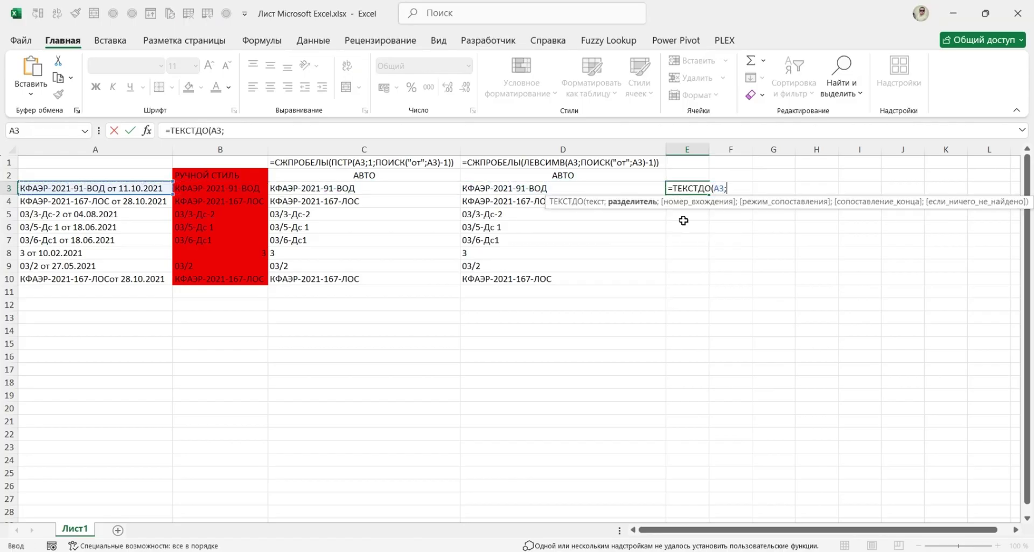
Complete the E3 formula as =ТЕКСТДО(A3;"от") and fill it down to E10
type("\"от\")")
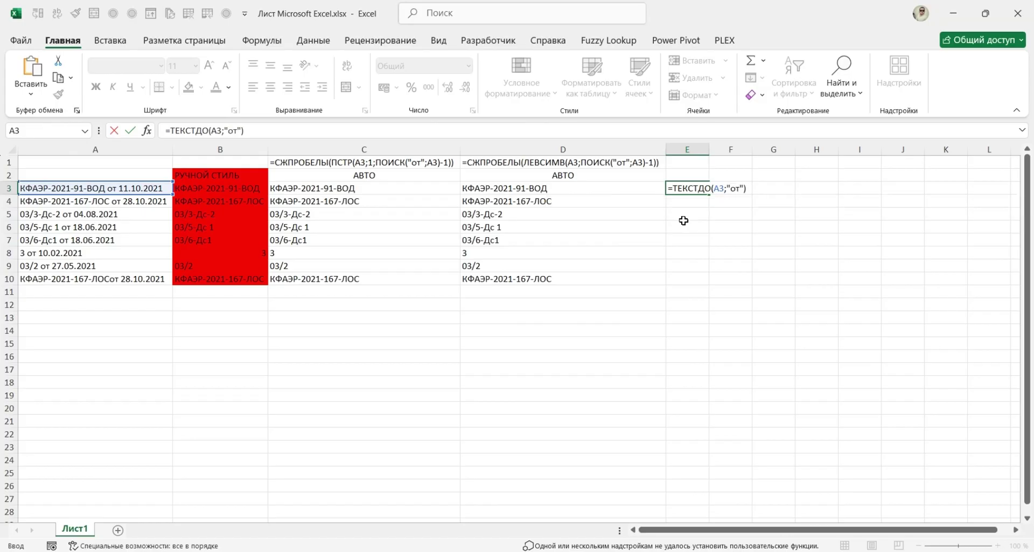
key("Return")
left_click(695, 190)
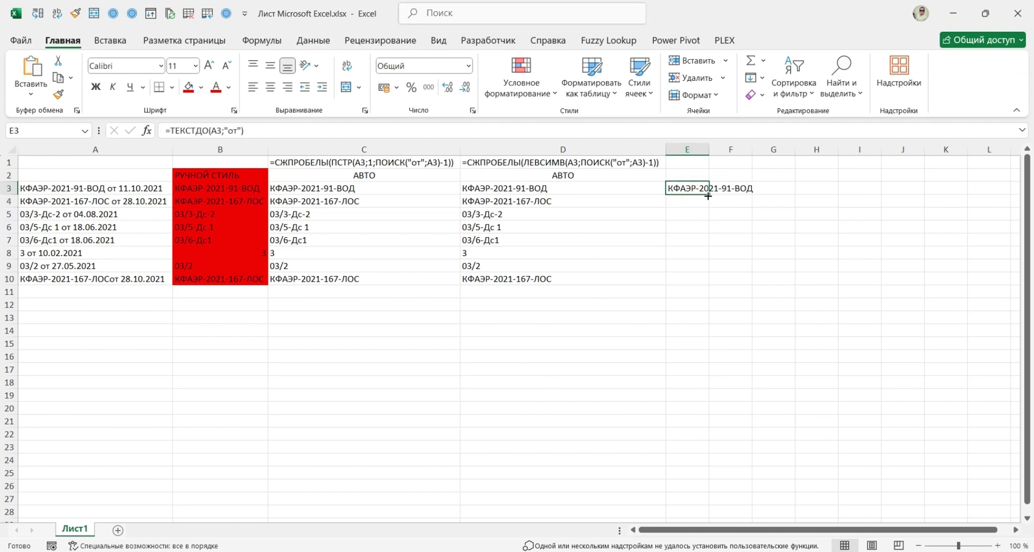
double_click(708, 194)
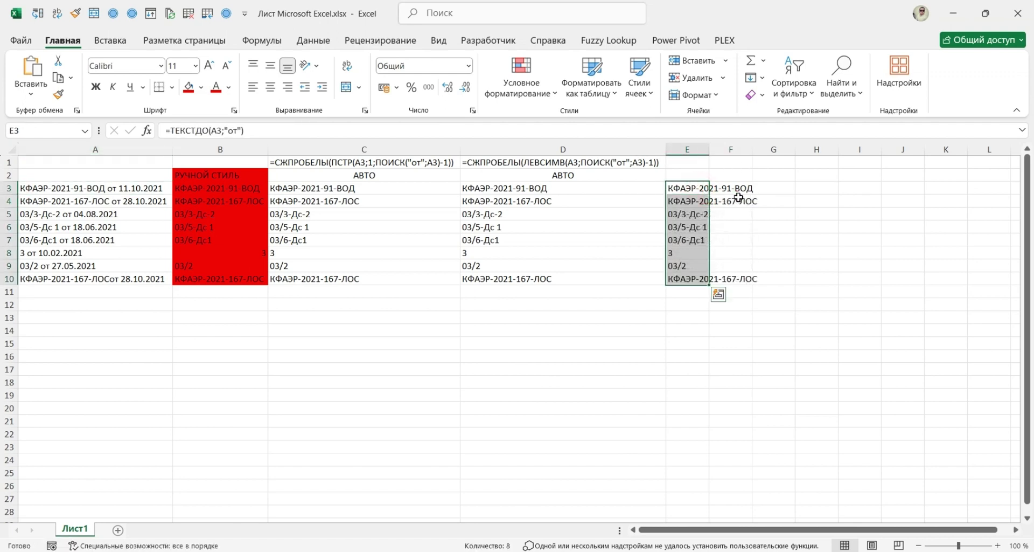
Paste E3 as a value into H3, check its text for a trailing space, and delete the temporary column H
left_click(697, 185)
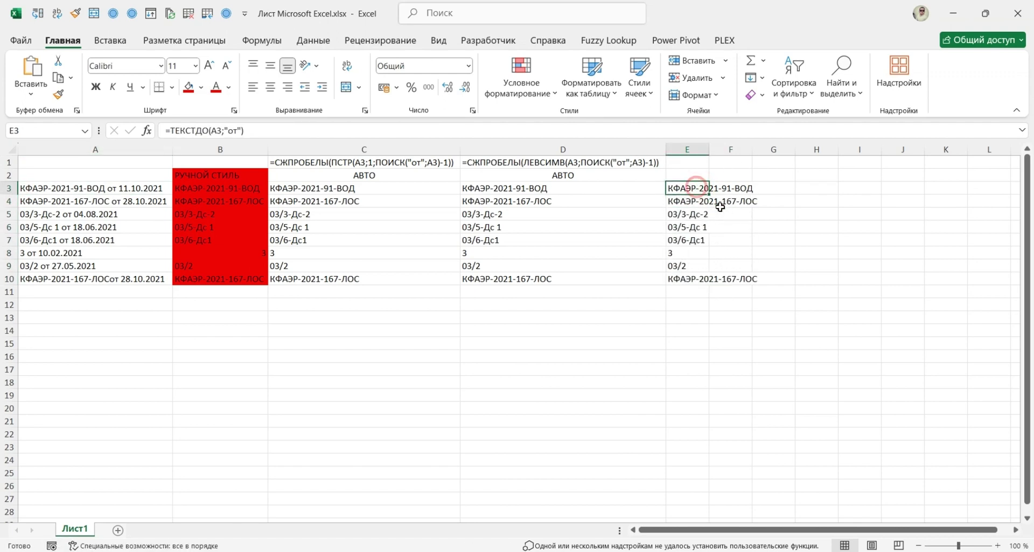
key("ctrl+c")
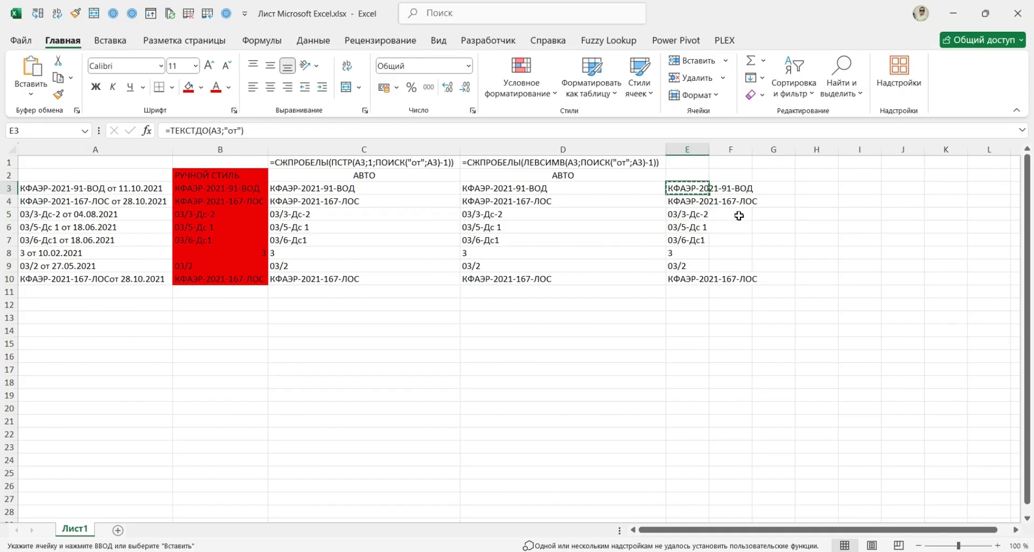
right_click(833, 188)
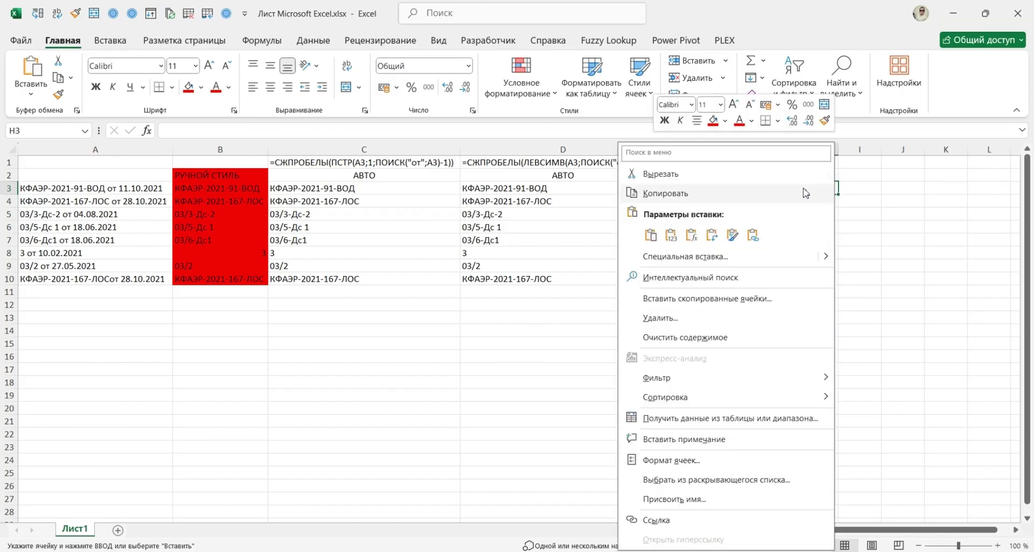
left_click(671, 235)
left_click(319, 131)
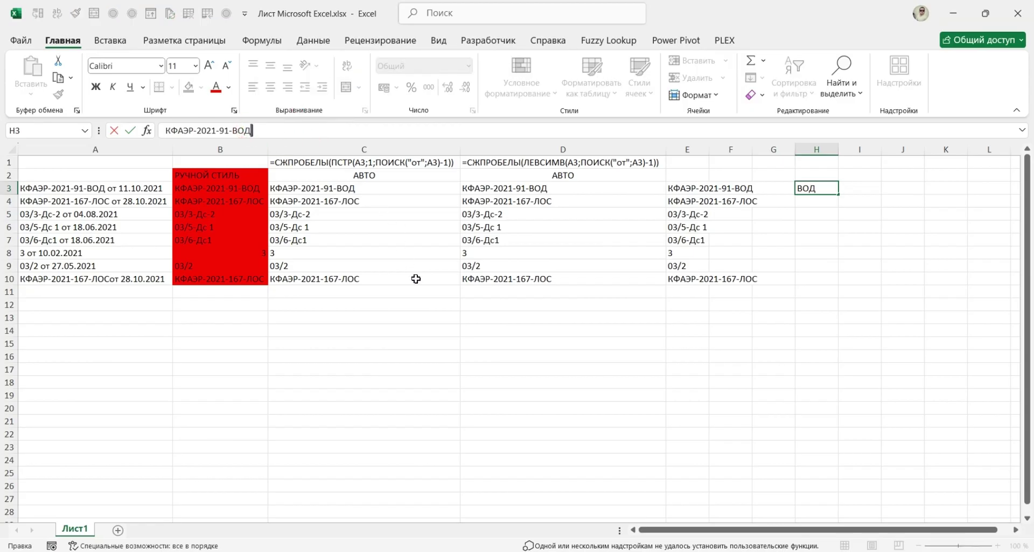
key("Escape")
left_click(808, 149)
key("Delete")
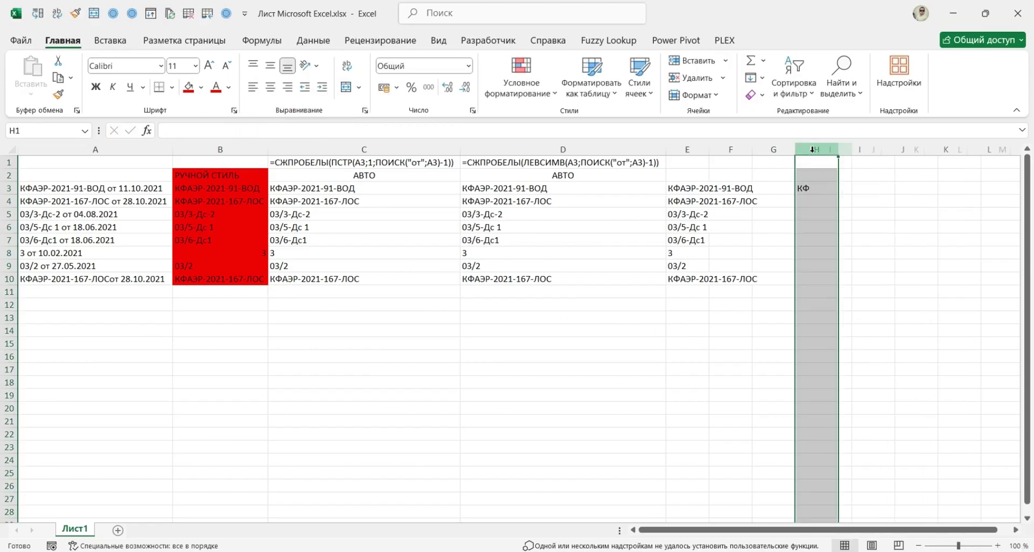
Wrap the E3 formula in СЖПРОБЕЛЫ as =СЖПРОБЕЛЫ(ТЕКСТДО(A3;"от")) and fill it down to E10
left_click(686, 188)
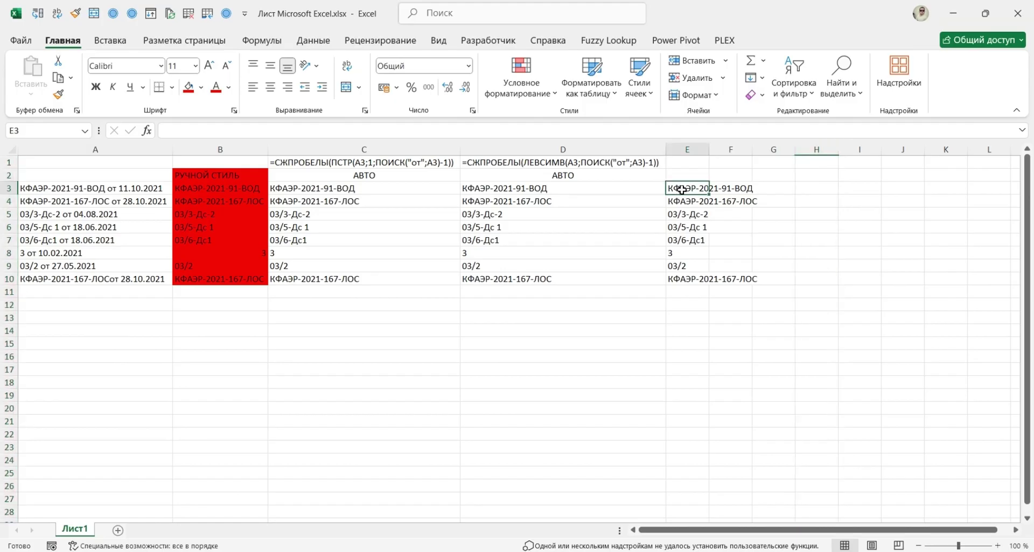
left_click(171, 125)
type("сж")
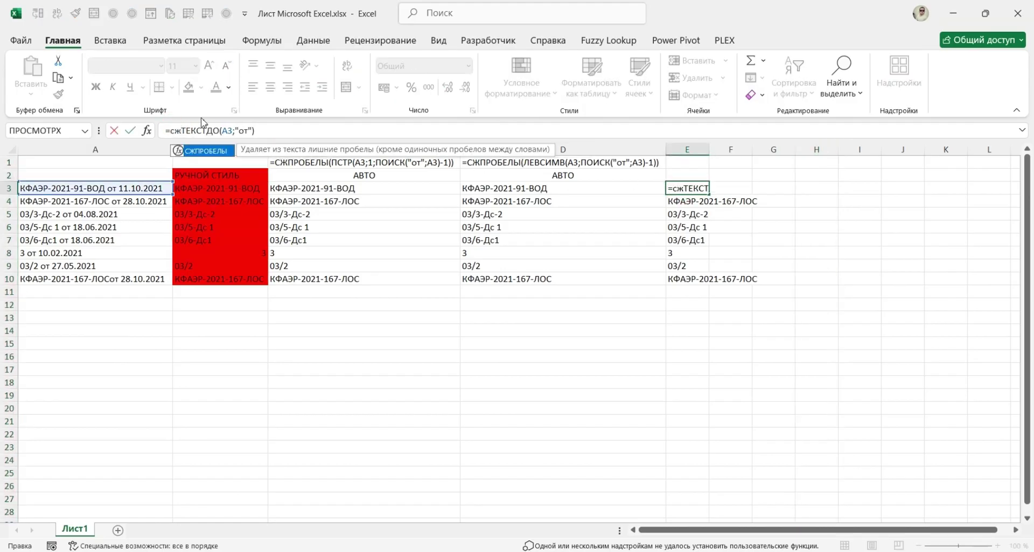
key("Tab")
key("End")
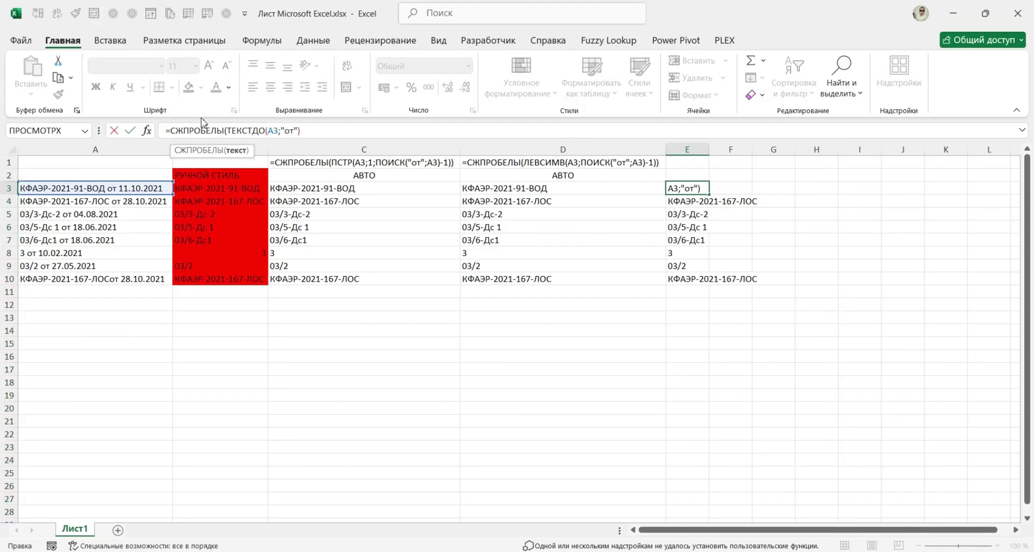
type(")")
key("Return")
key("Up")
key("ctrl+shift+Down")
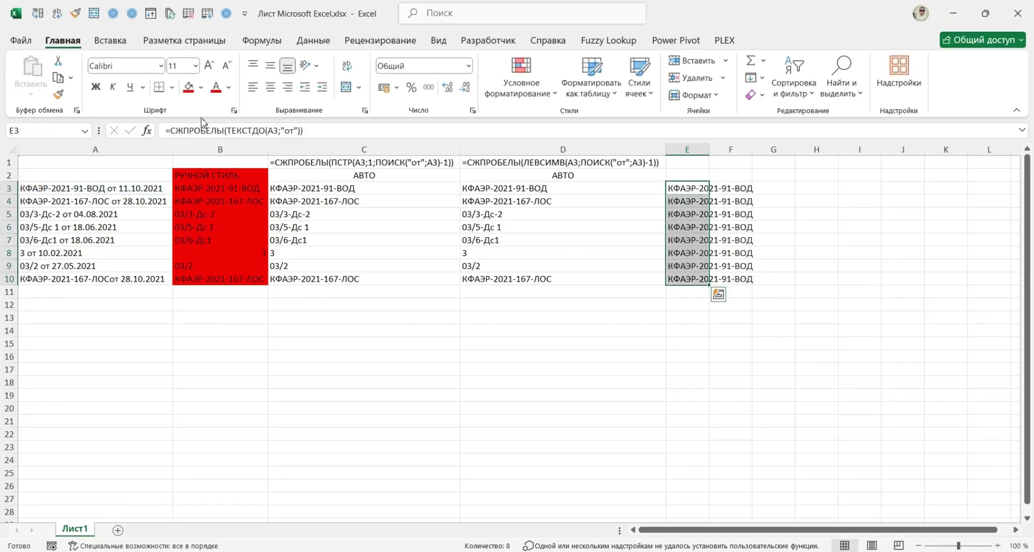
Copy the АВТО heading from D2 into E2
key("Left")
key("Up")
key("ctrl+c")
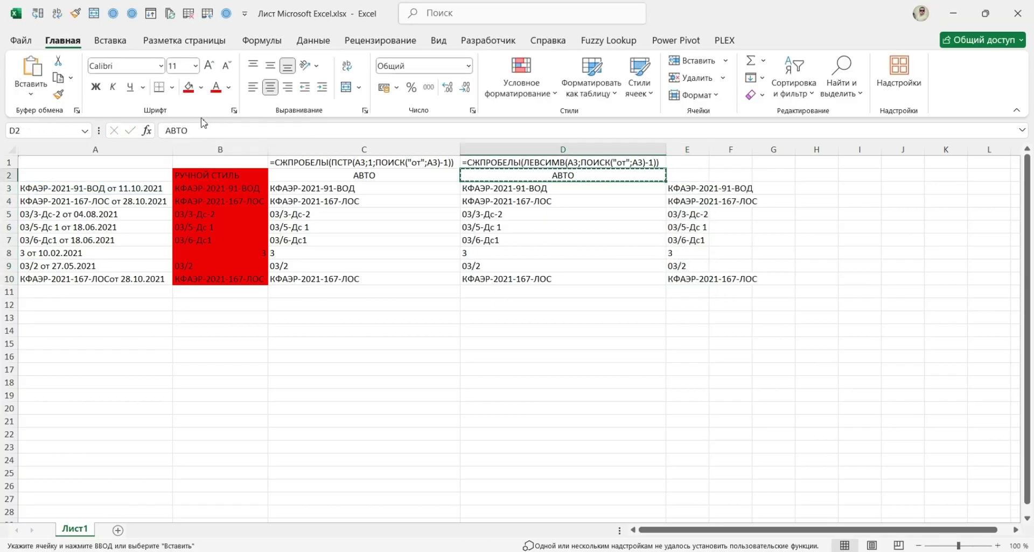
key("Right")
key("Return")
Extend the Ф.ТЕКСТ formula from D1 into E1 to show the E3 formula as text
key("Up")
key("Left")
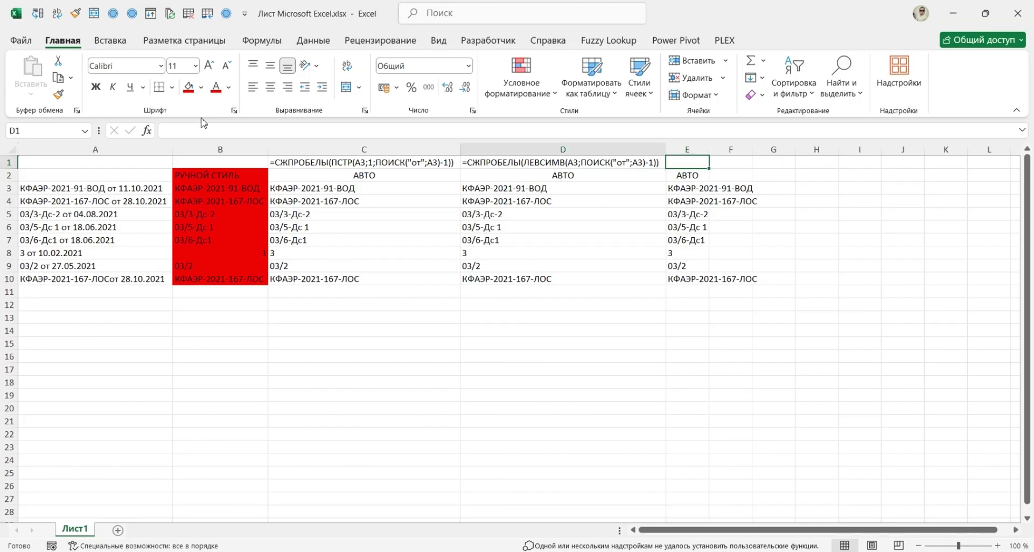
key("shift+Right")
key("ctrl+r")
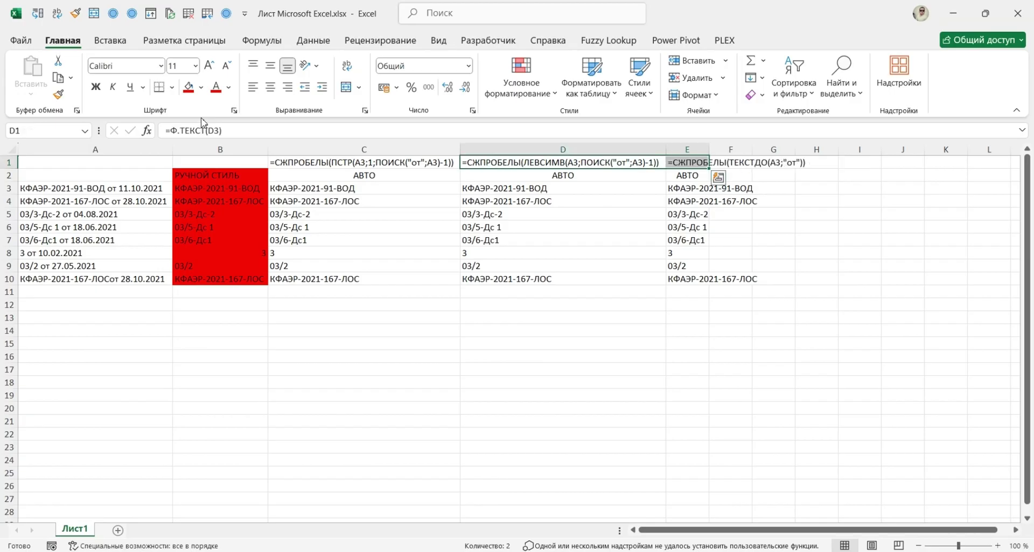
AutoFit the width of column E to its contents
key("Right")
key("ctrl+space")
key("alt")
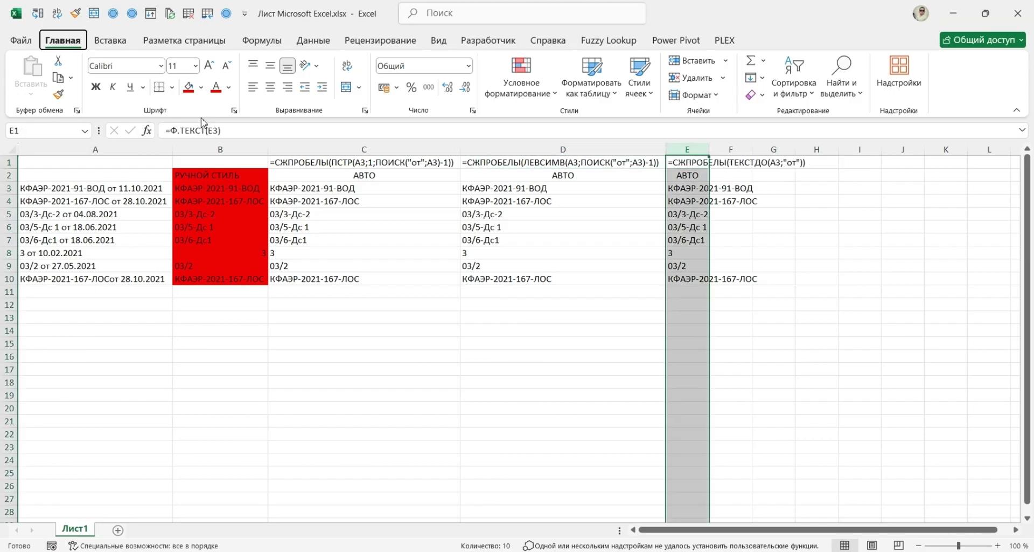
key("h")
key("o")
key("i")
key("Down")
key("Right")
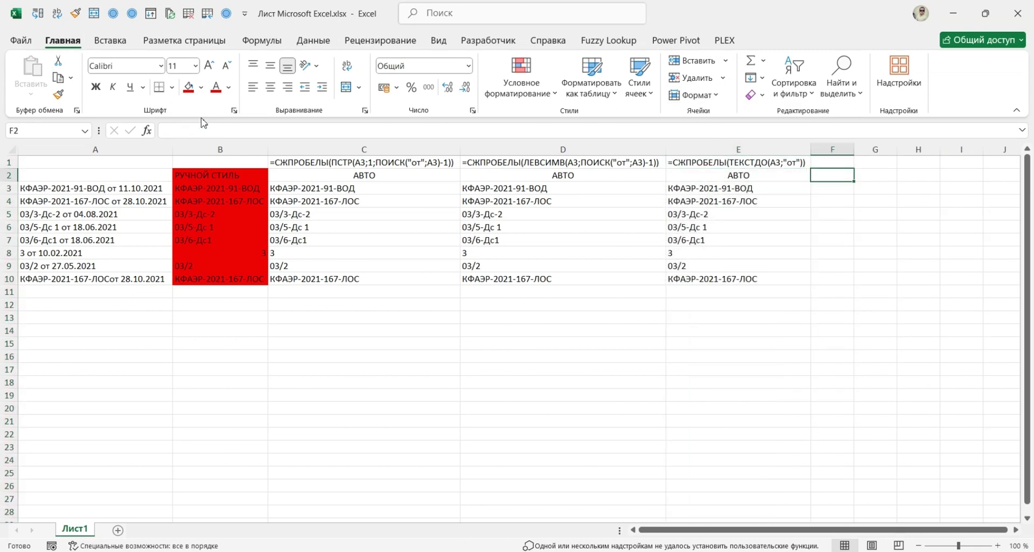
key("Down")
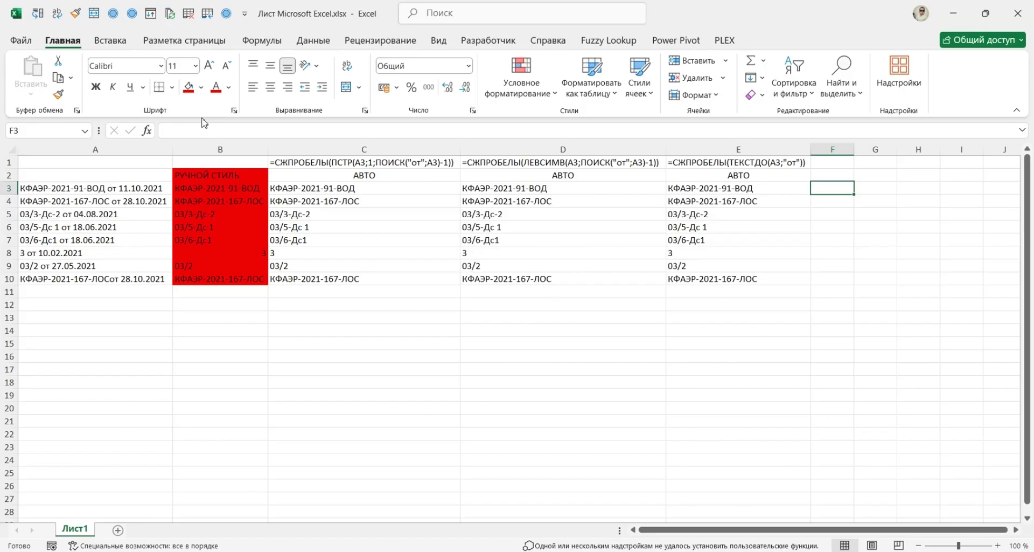
Align the cells C2:E10 vertically to the middle and fill them with light green
left_click_drag(335, 175, 735, 279)
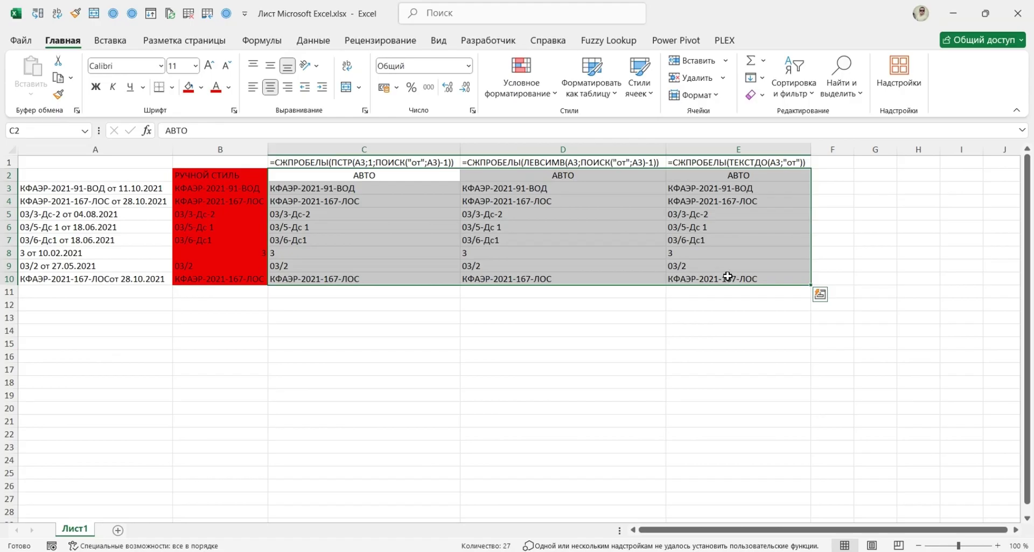
left_click(270, 66)
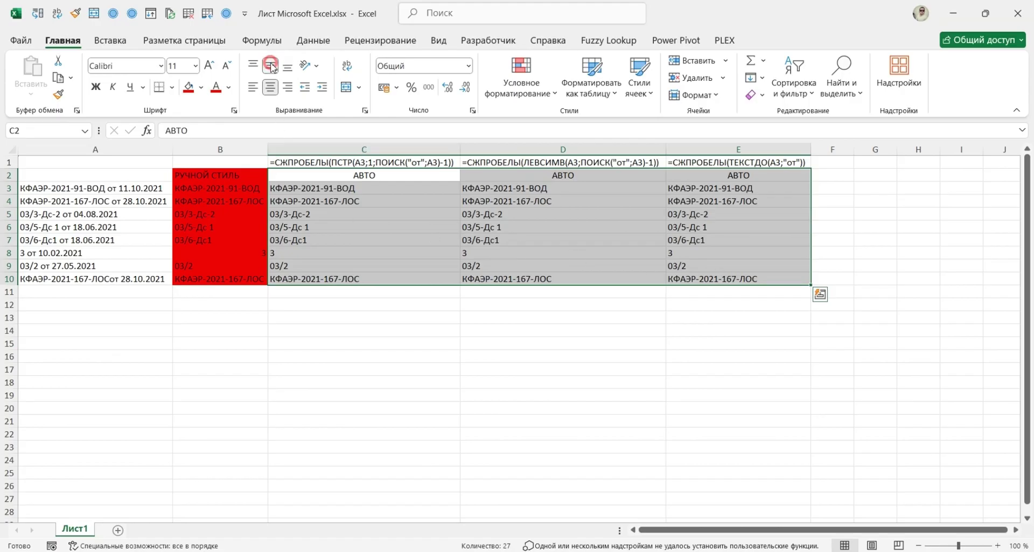
left_click(201, 87)
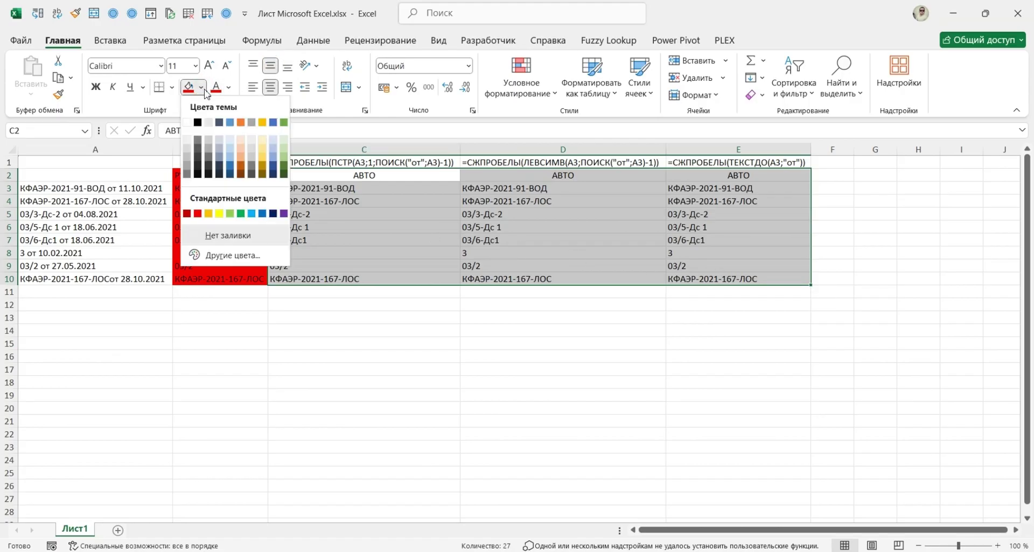
left_click(285, 148)
Apply all borders to the range C2:E10
left_click(172, 87)
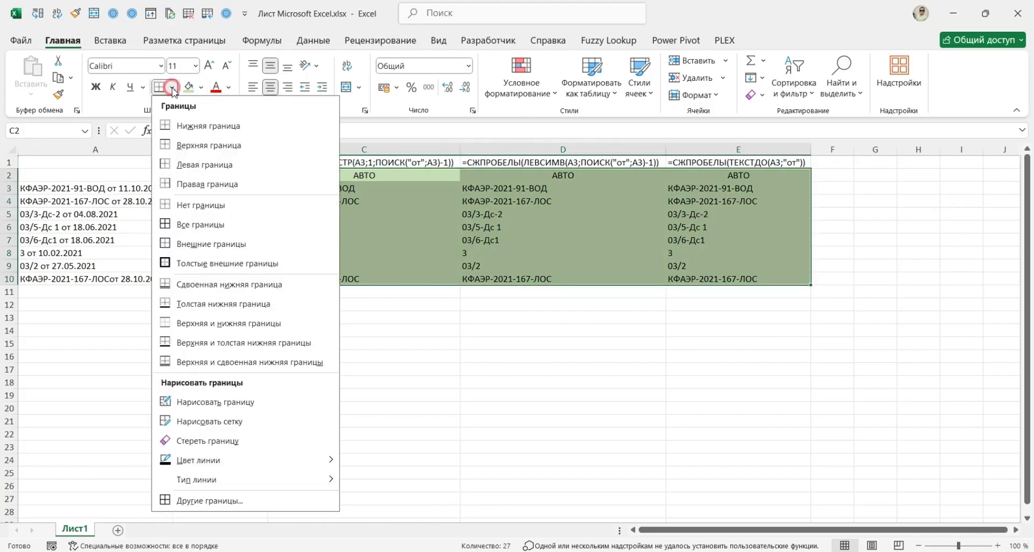
left_click(210, 224)
left_click(404, 213)
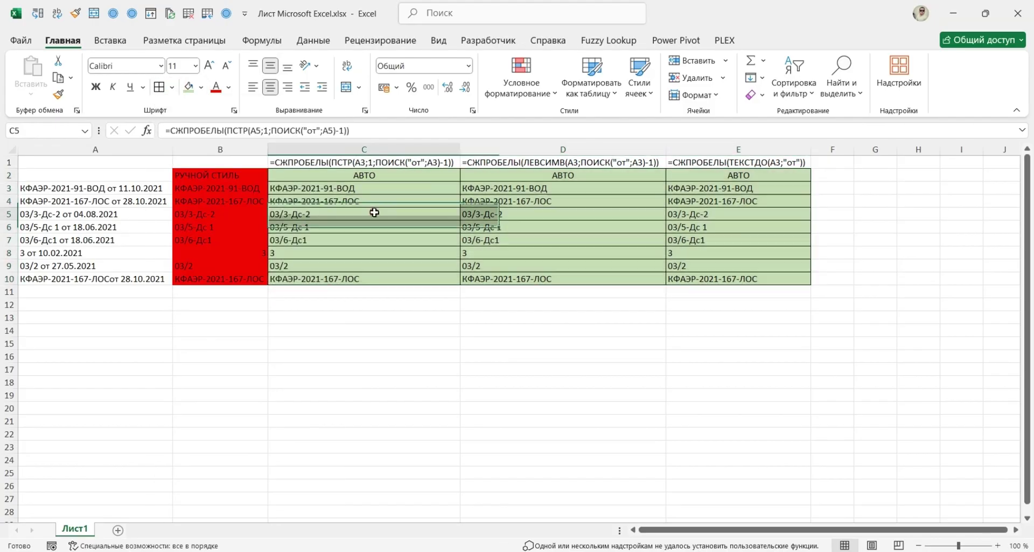
left_click_drag(377, 175, 730, 176)
left_click(569, 252)
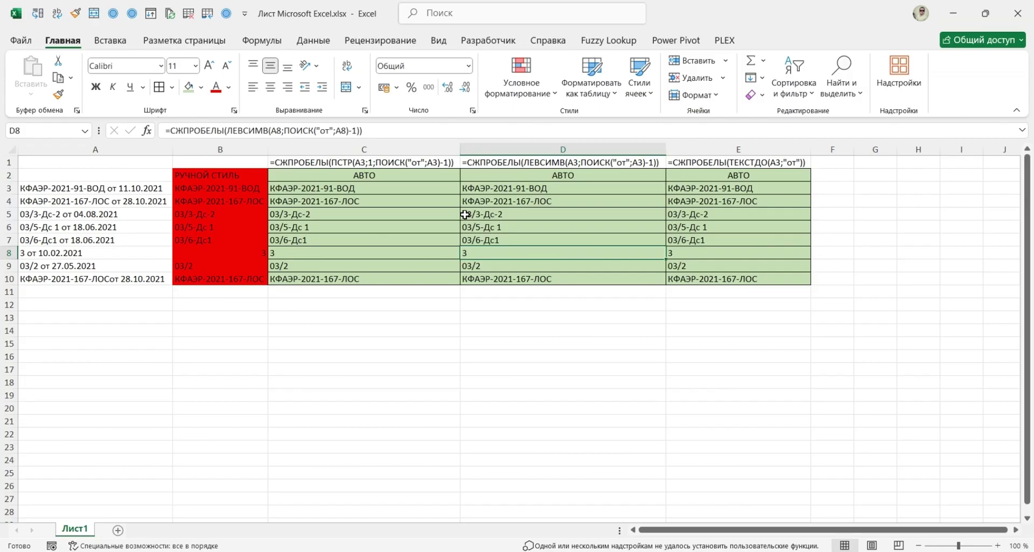
left_click_drag(229, 175, 238, 282)
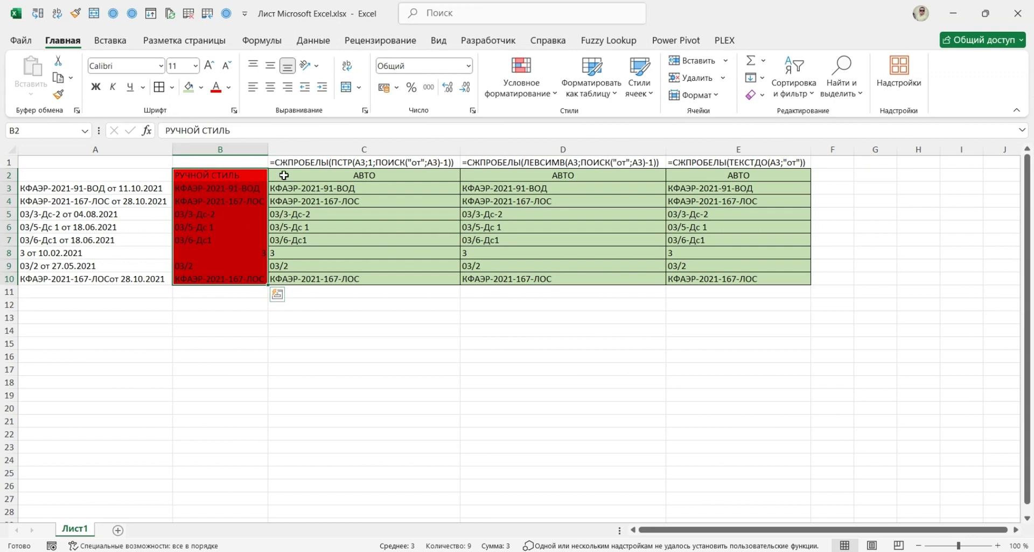
left_click_drag(283, 175, 727, 278)
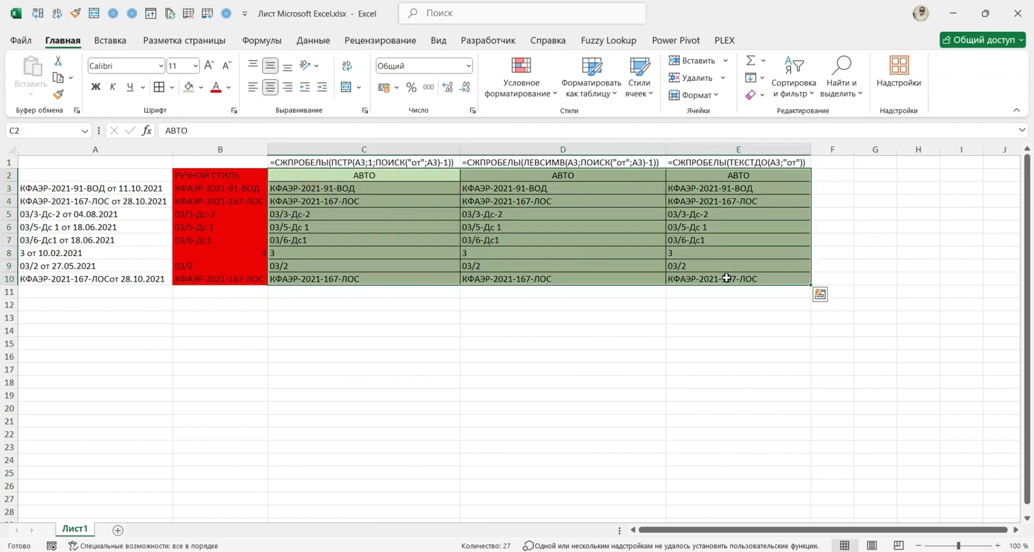
left_click(525, 217)
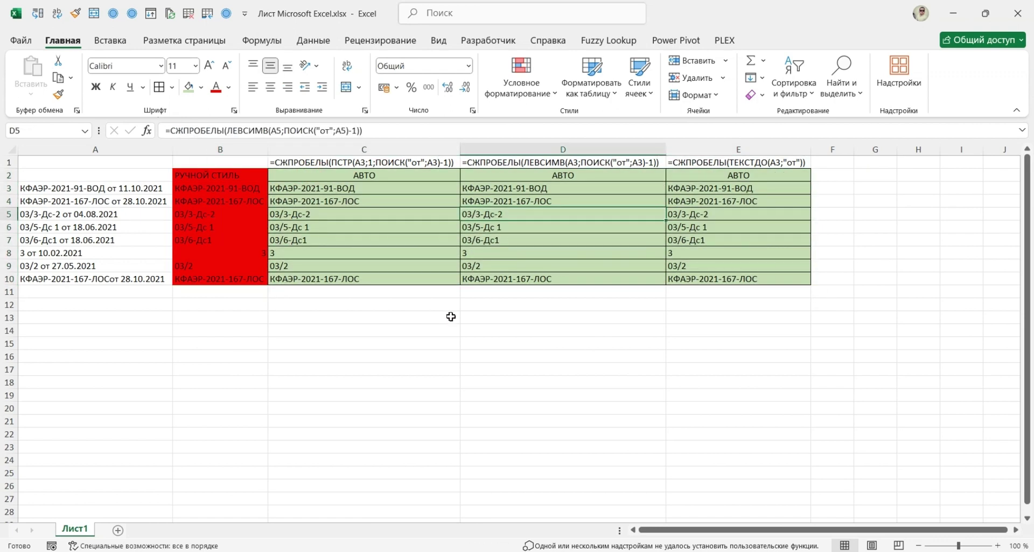
left_click(321, 334)
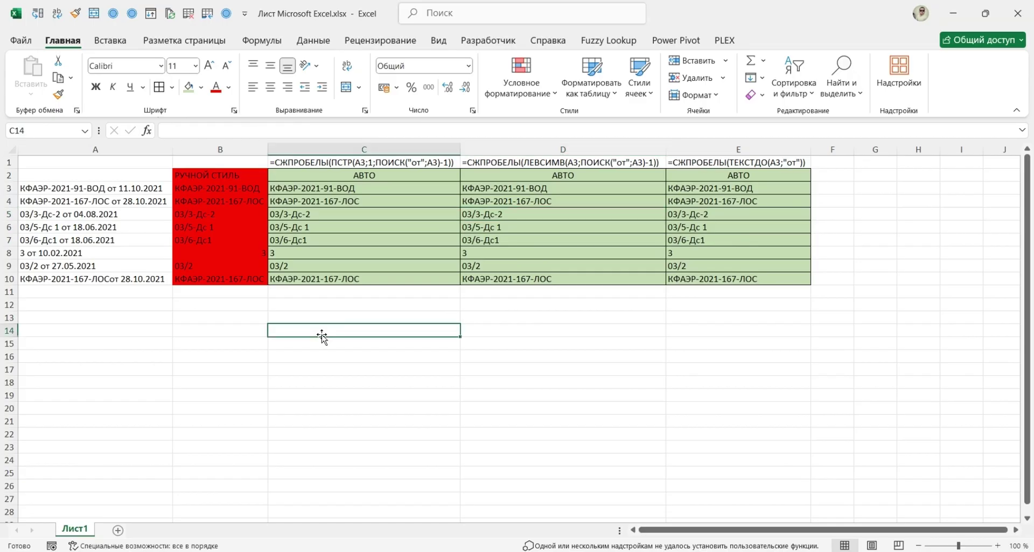